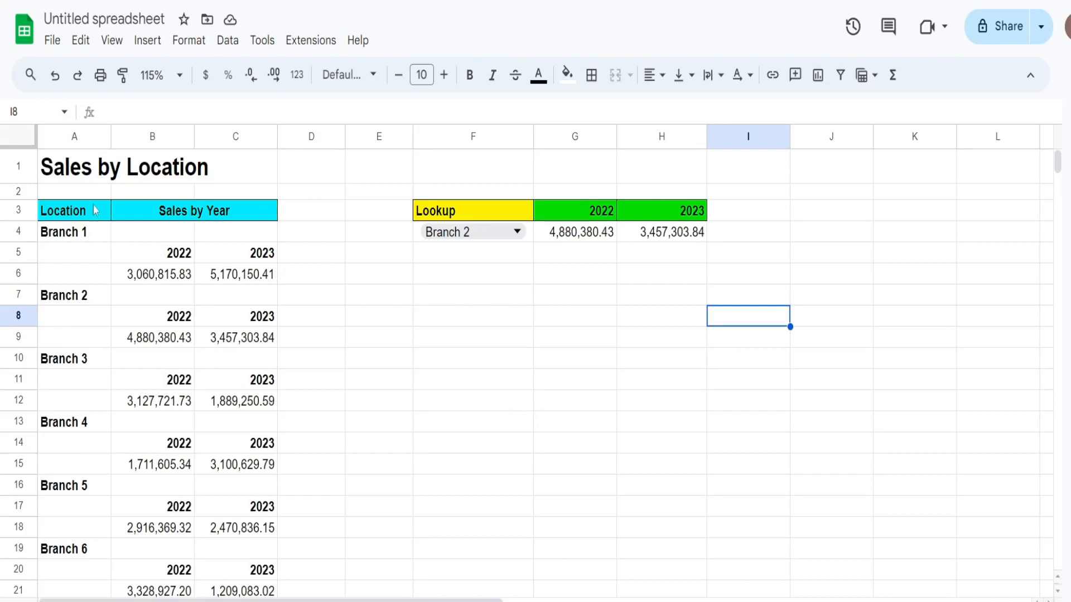
- Examine the Sales by Location table in columns A to C, including the Branch 1 label and its 2022 and 2023 sales cells
{"action": "left_click_drag", "start_coordinate": [65, 141], "coordinate": [257, 158]}
{"action": "left_click", "coordinate": [319, 239]}
{"action": "left_click", "coordinate": [69, 134]}
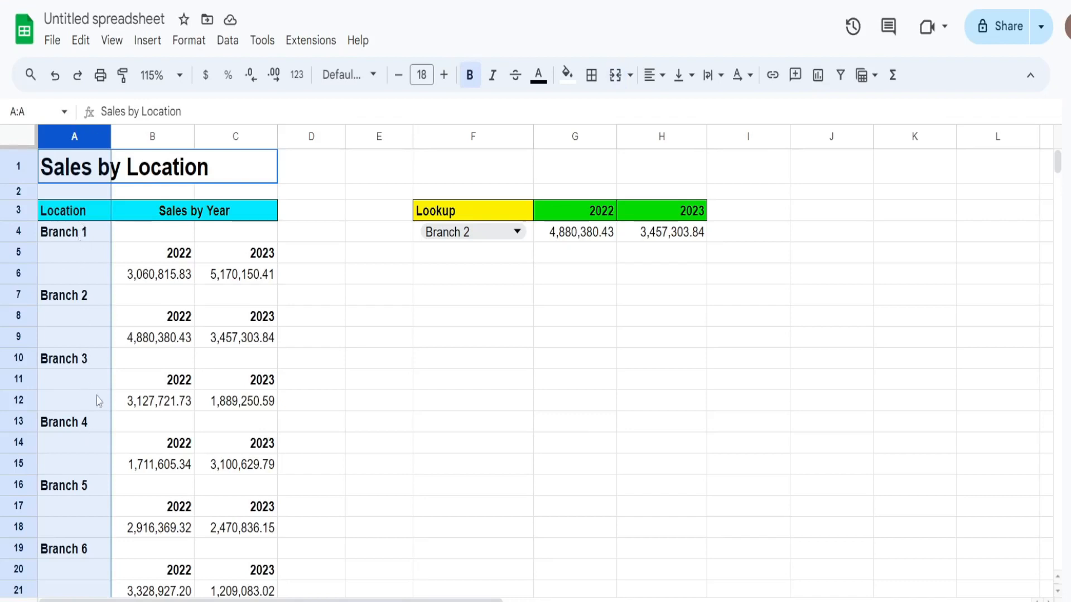
{"action": "left_click", "coordinate": [160, 143]}
{"action": "left_click_drag", "start_coordinate": [184, 144], "coordinate": [239, 136]}
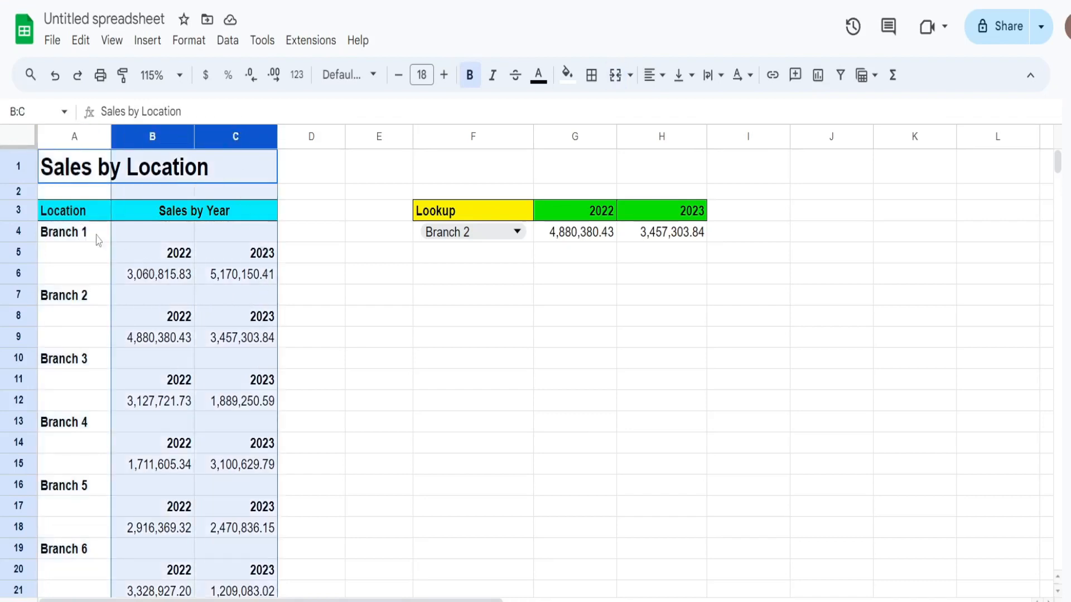
{"action": "left_click", "coordinate": [75, 233]}
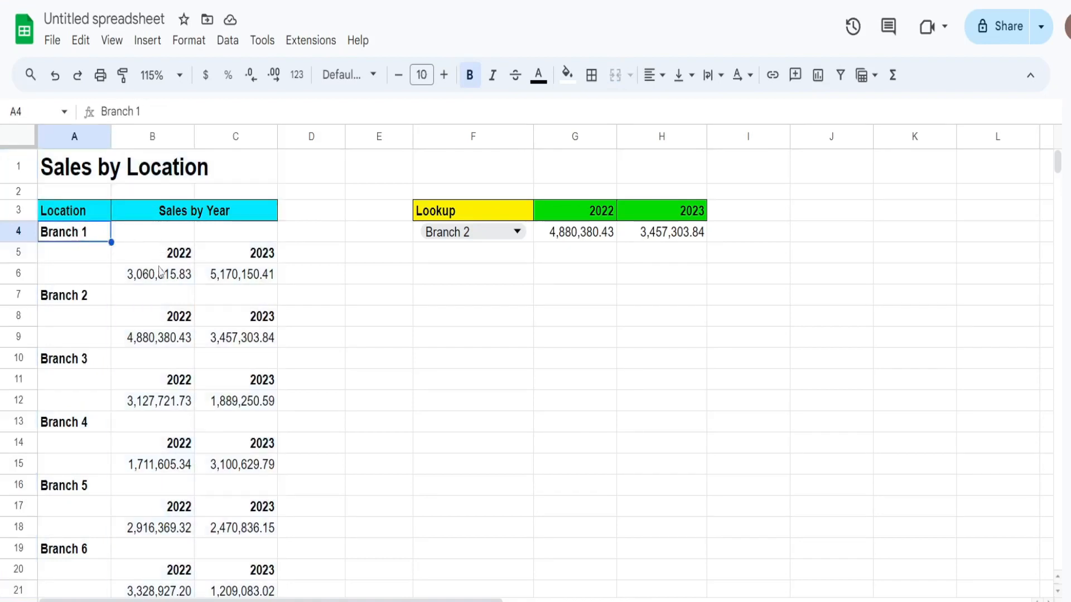
{"action": "left_click_drag", "start_coordinate": [165, 254], "coordinate": [168, 276]}
{"action": "left_click", "coordinate": [213, 281]}
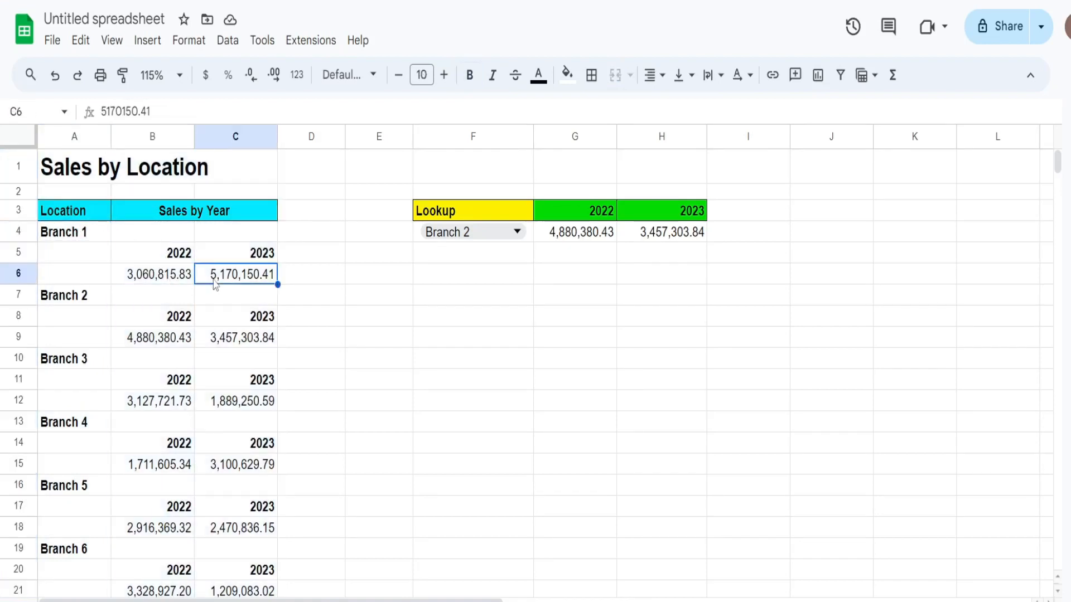
{"action": "left_click", "coordinate": [77, 238]}
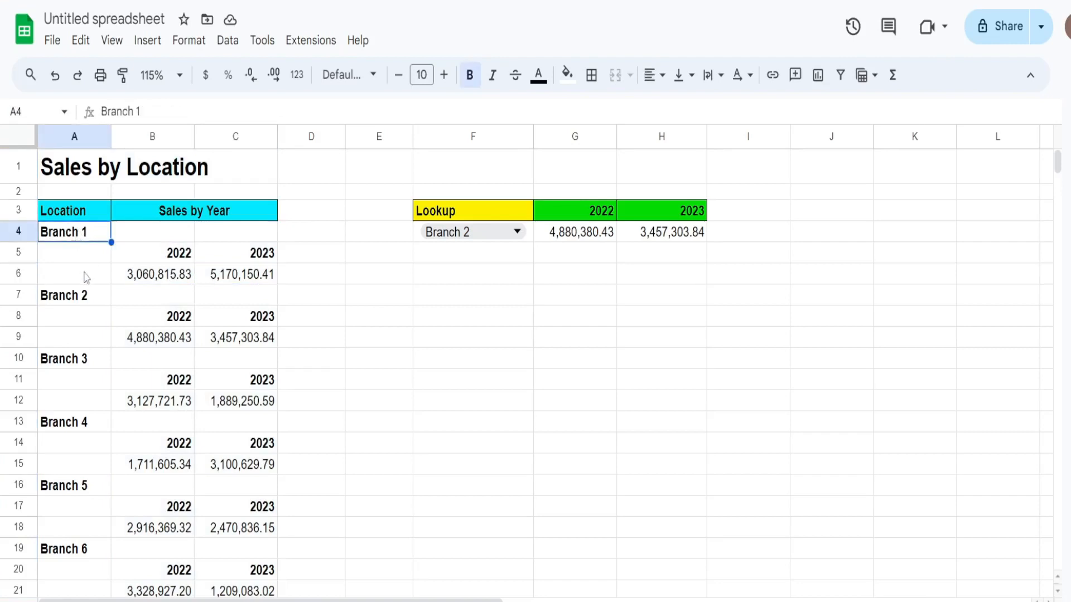
{"action": "left_click", "coordinate": [148, 282]}
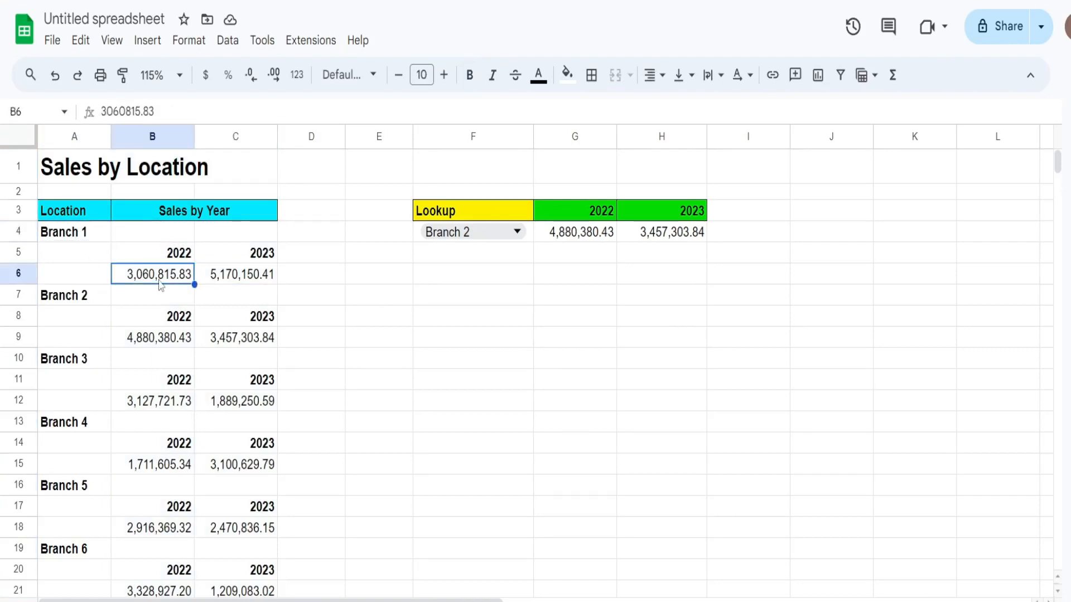
{"action": "left_click", "coordinate": [229, 280]}
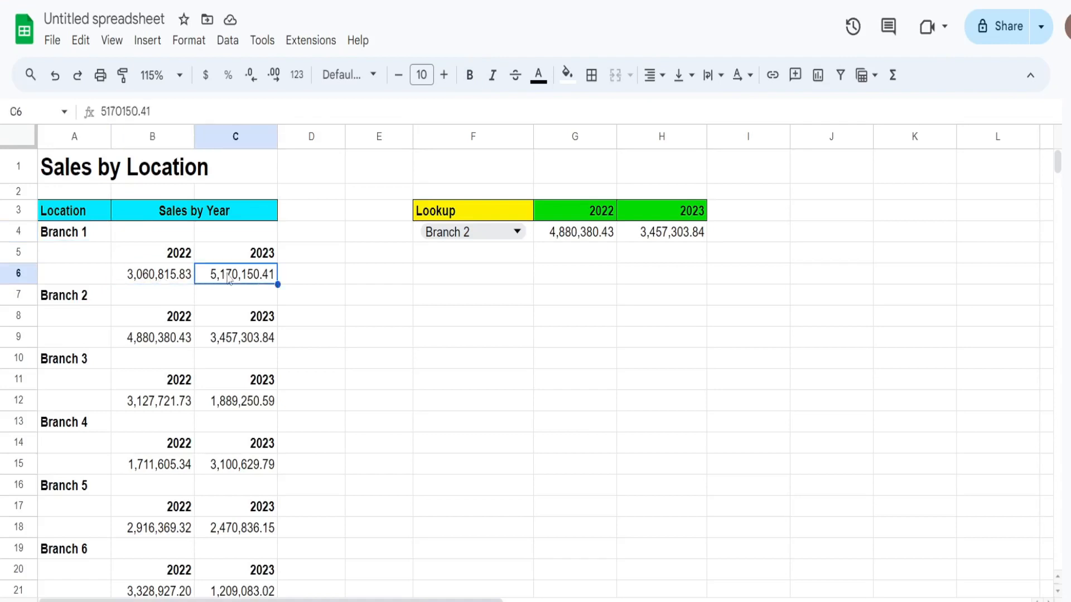
{"action": "left_click", "coordinate": [85, 236]}
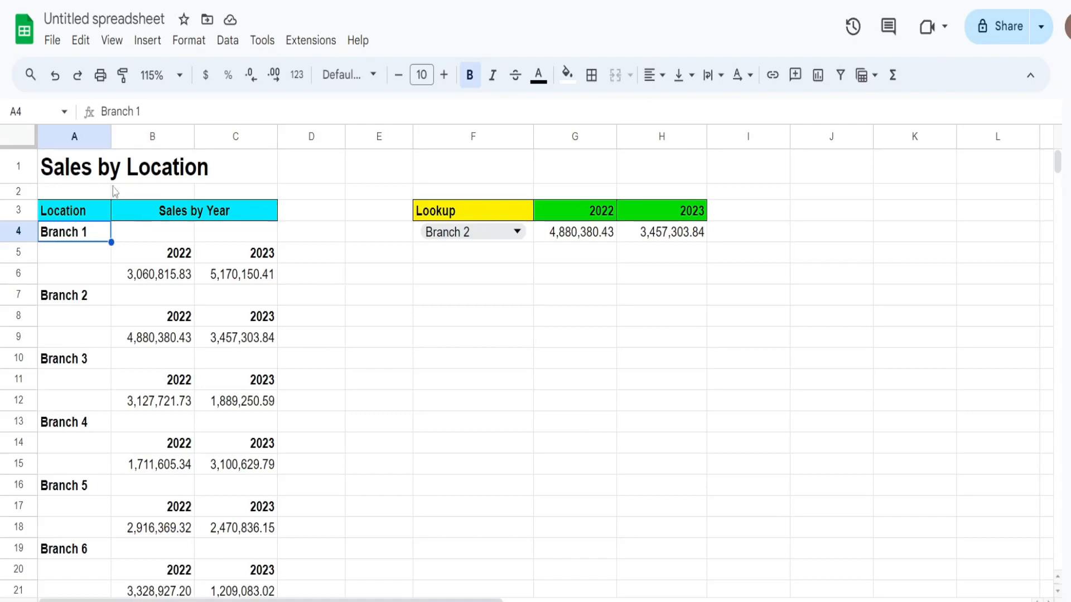
{"action": "left_click_drag", "start_coordinate": [76, 136], "coordinate": [258, 153]}
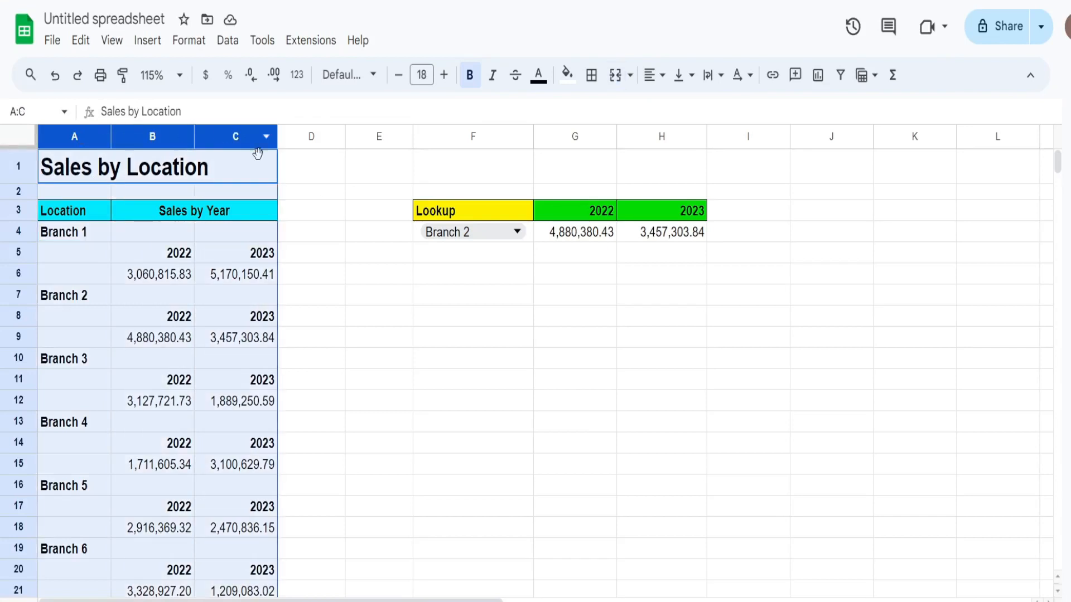
{"action": "left_click", "coordinate": [528, 295]}
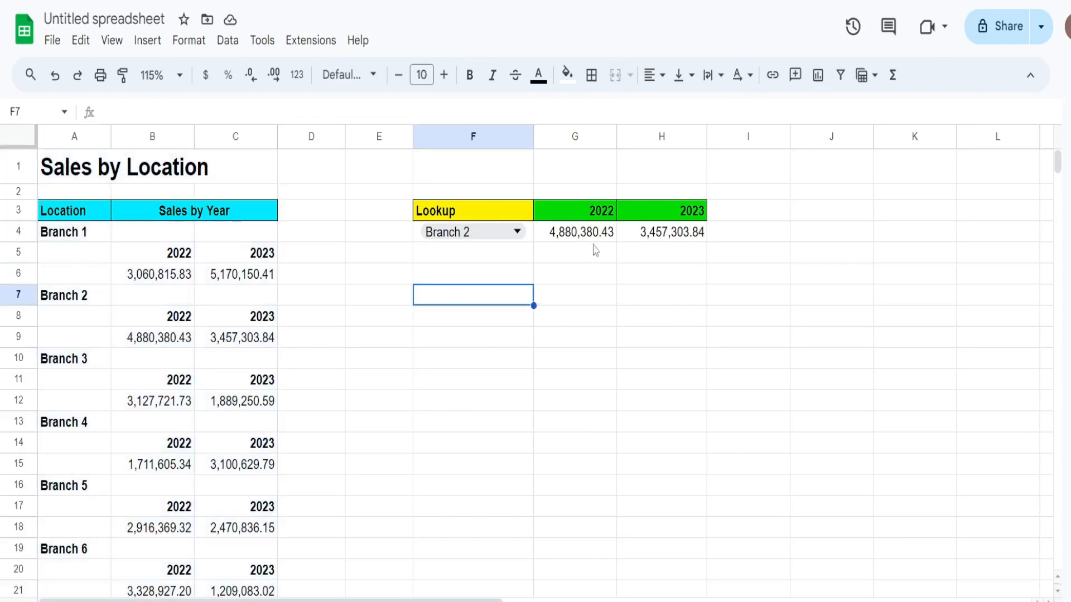
{"action": "left_click", "coordinate": [588, 326]}
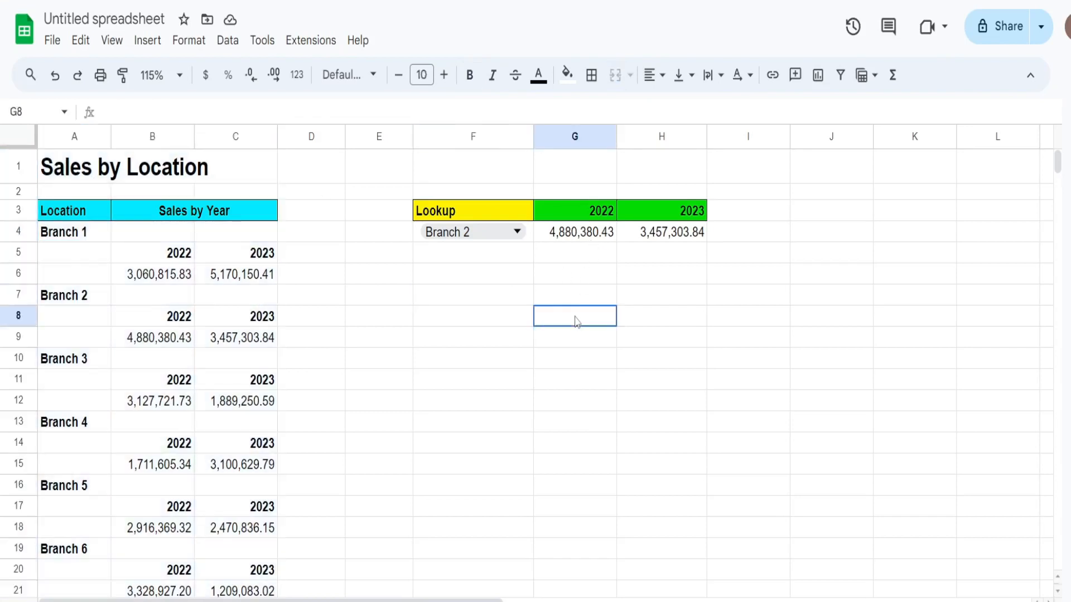
- Set the lookup location in F4 to Branch 4 and compare the result with Branch 4's 2022 and 2023 sales in the source table
{"action": "left_click", "coordinate": [516, 231]}
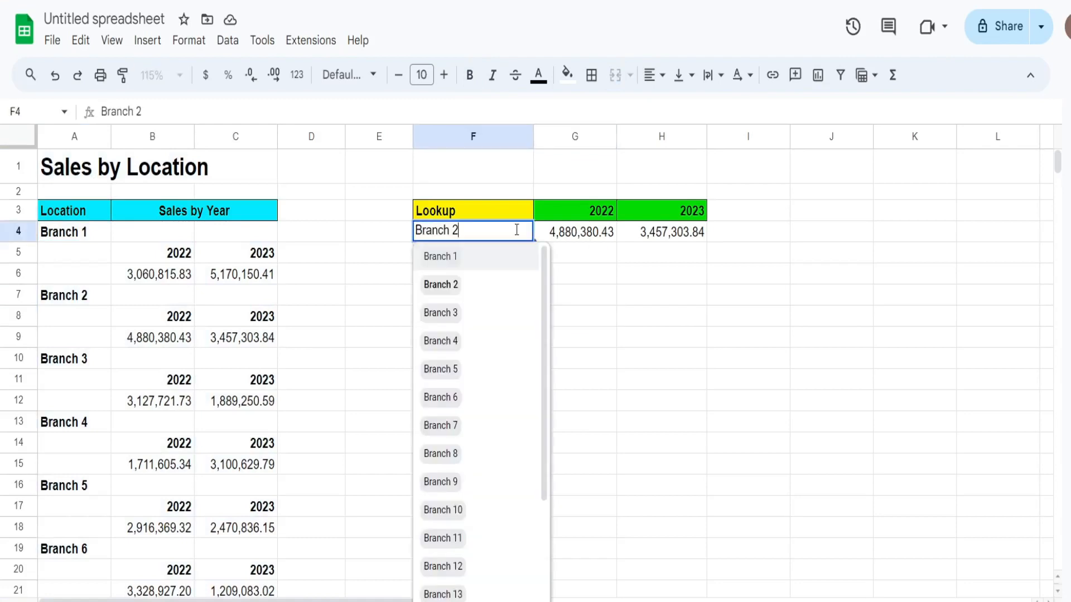
{"action": "left_click", "coordinate": [458, 346]}
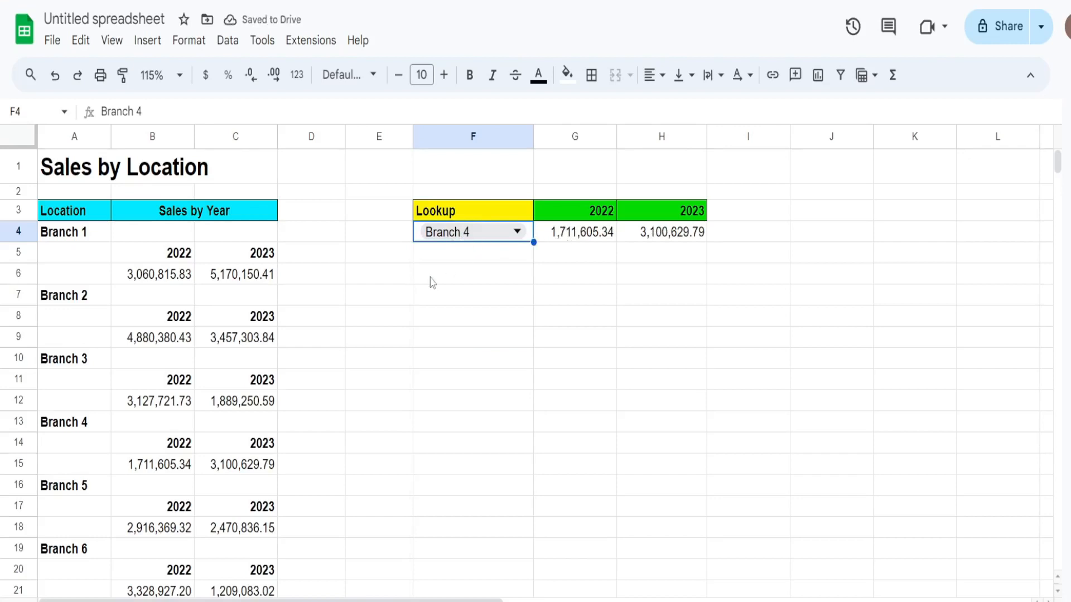
{"action": "left_click", "coordinate": [156, 467]}
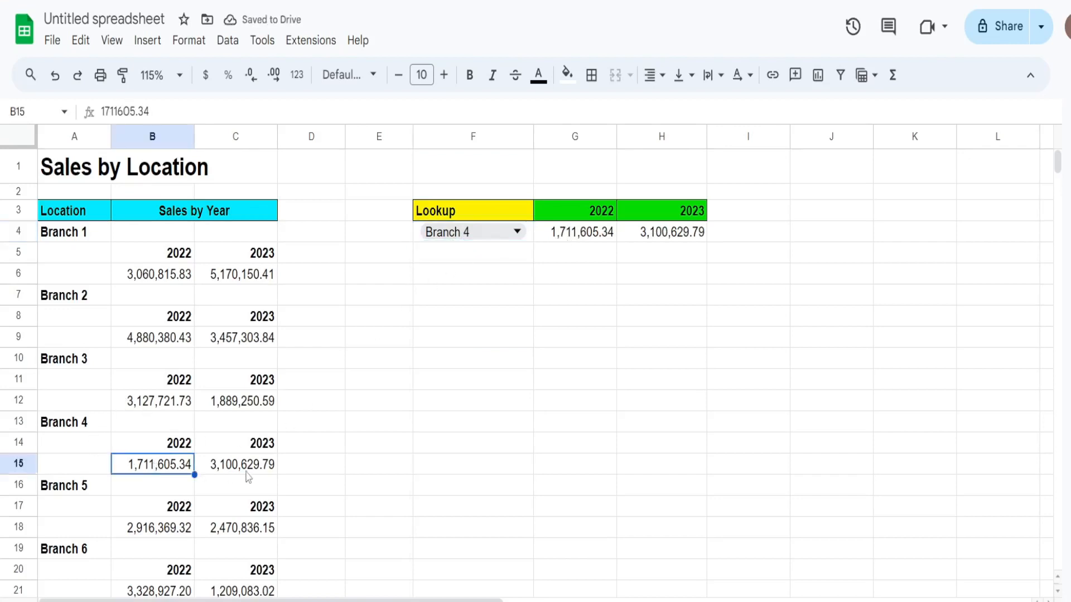
{"action": "left_click", "coordinate": [254, 477]}
{"action": "left_click", "coordinate": [530, 383]}
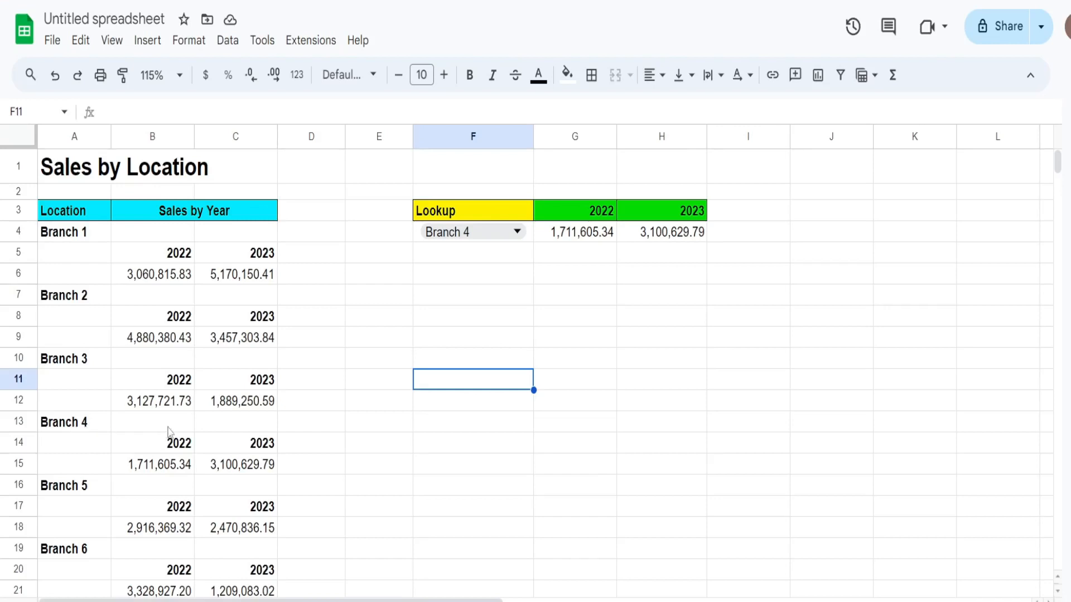
{"action": "mouse_move", "coordinate": [168, 428]}
{"action": "left_mouse_down"}
{"action": "mouse_move", "coordinate": [167, 466]}
{"action": "mouse_move", "coordinate": [159, 431]}
{"action": "left_mouse_up"}
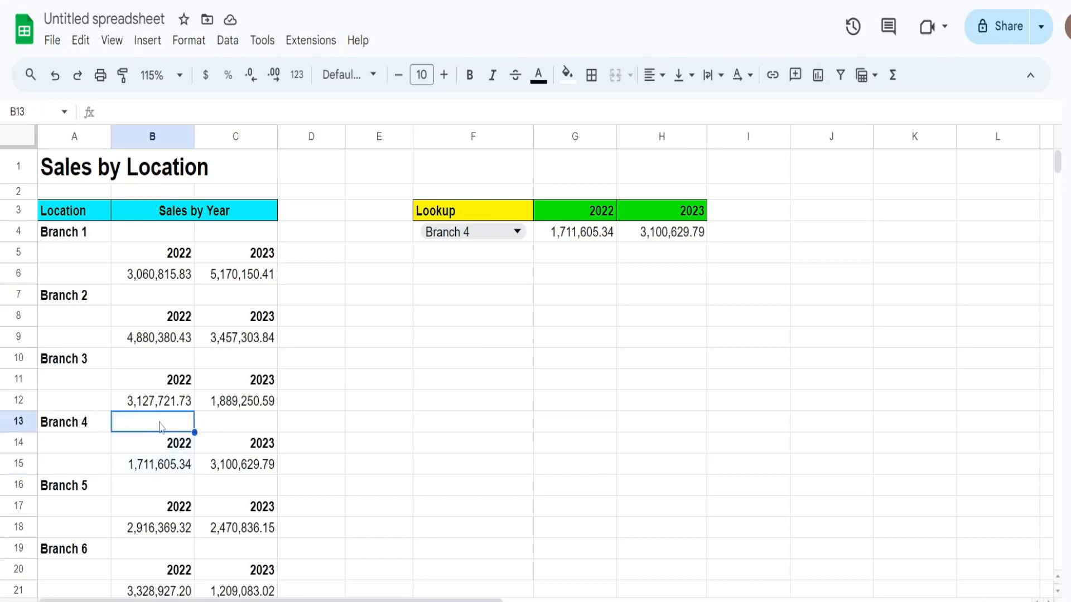
{"action": "left_click", "coordinate": [228, 427]}
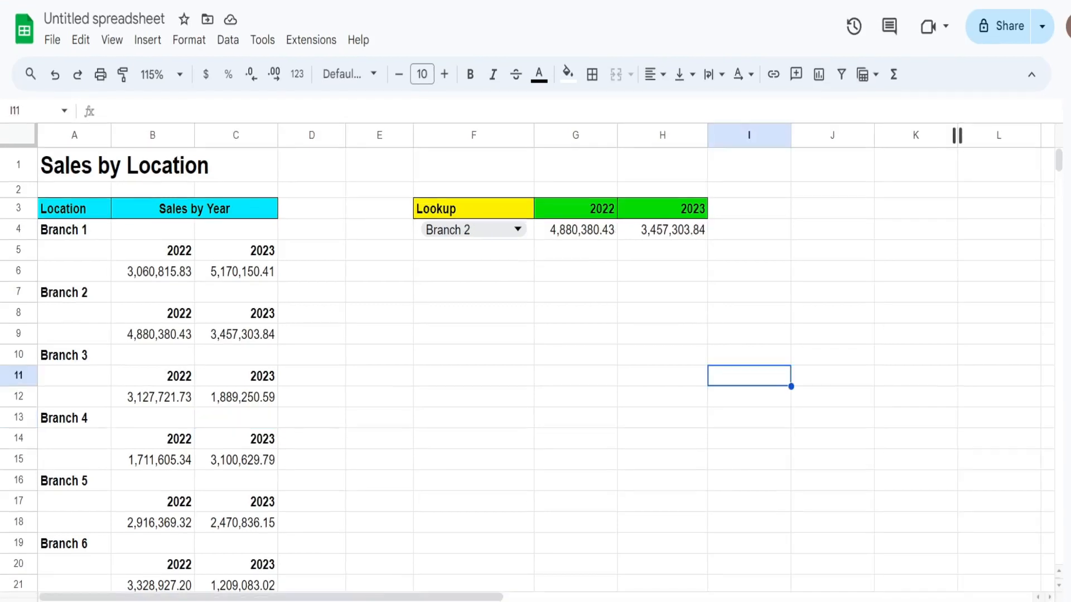
- Enter the formula =OFFSET(A10,2,1) in cell F7 to return Branch 3's 2022 sales
{"action": "left_click", "coordinate": [483, 291]}
{"action": "type", "text": "=Off"}
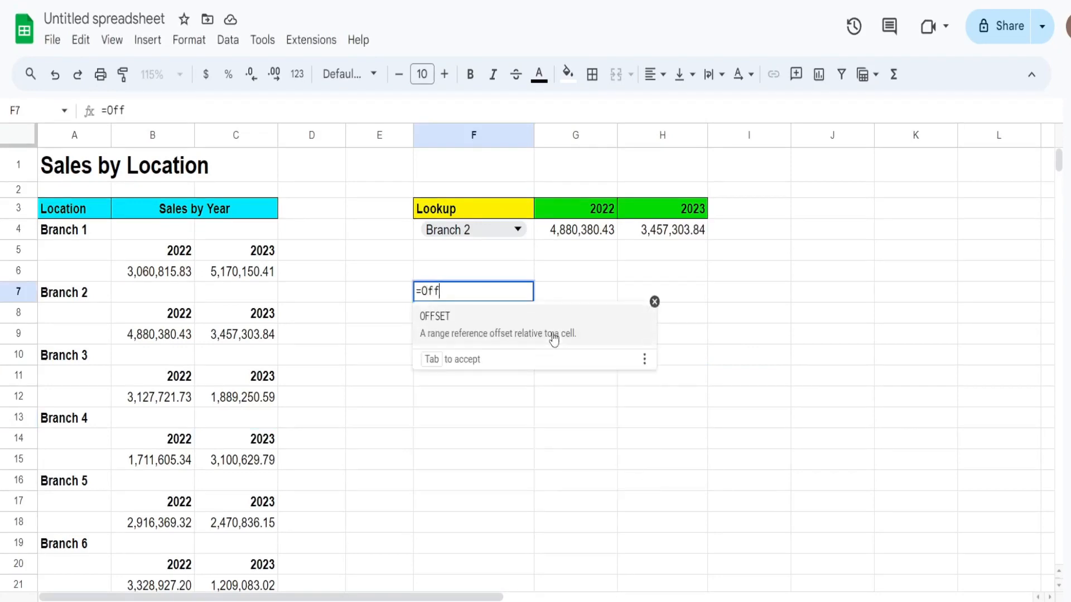
{"action": "key", "text": "Tab"}
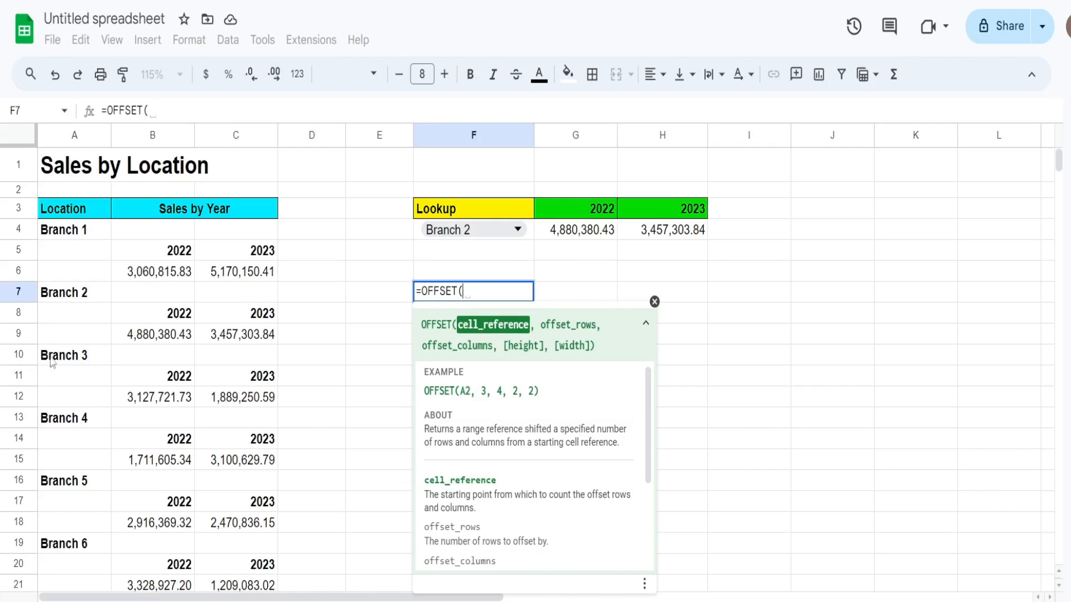
{"action": "left_click", "coordinate": [78, 361]}
{"action": "type", "text": ","}
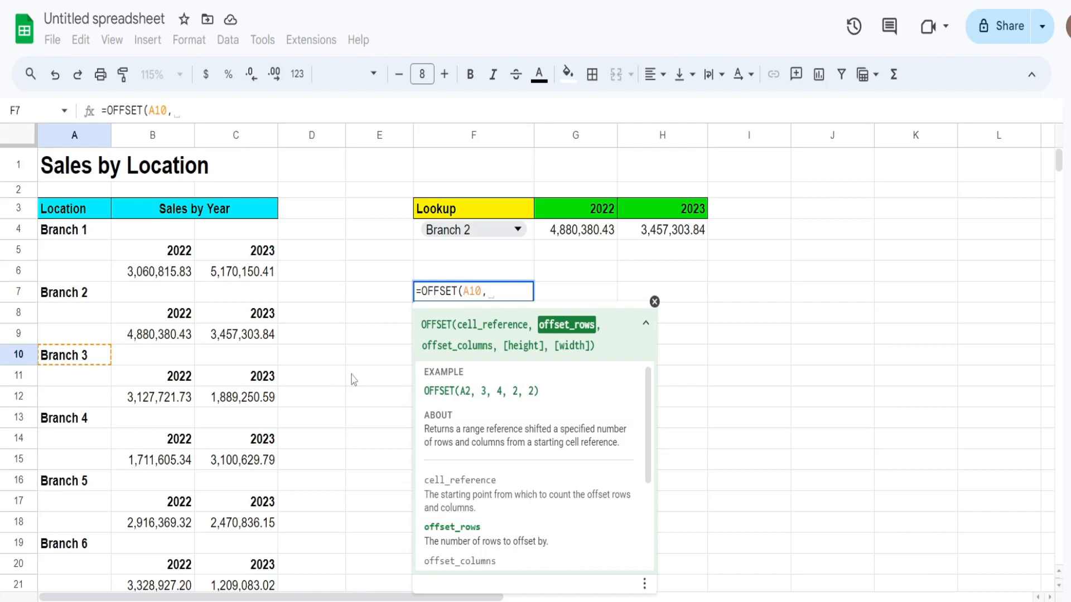
{"action": "type", "text": "2,"}
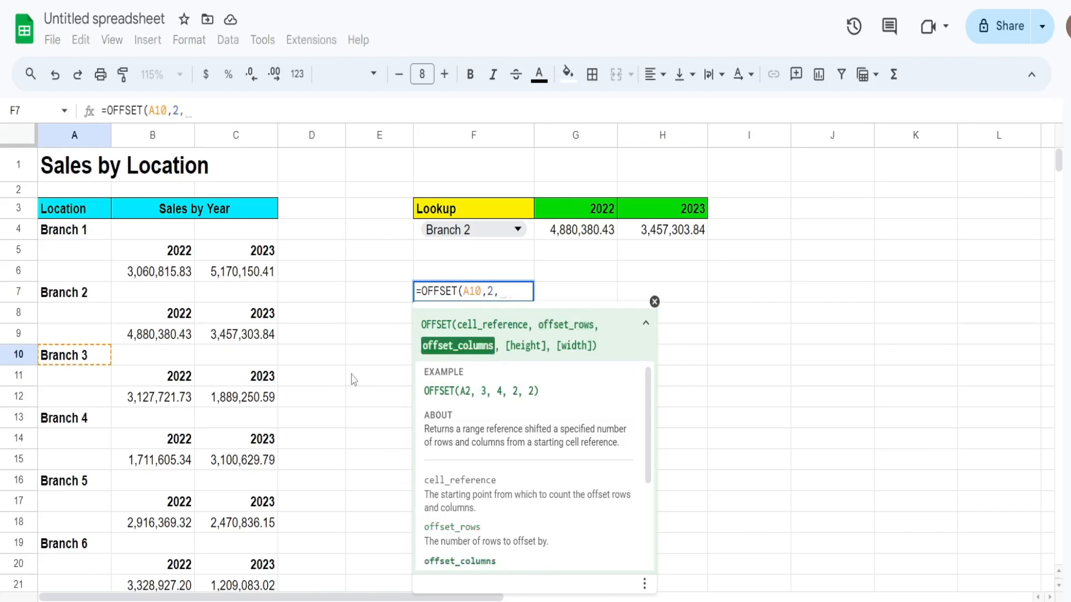
{"action": "type", "text": "1"}
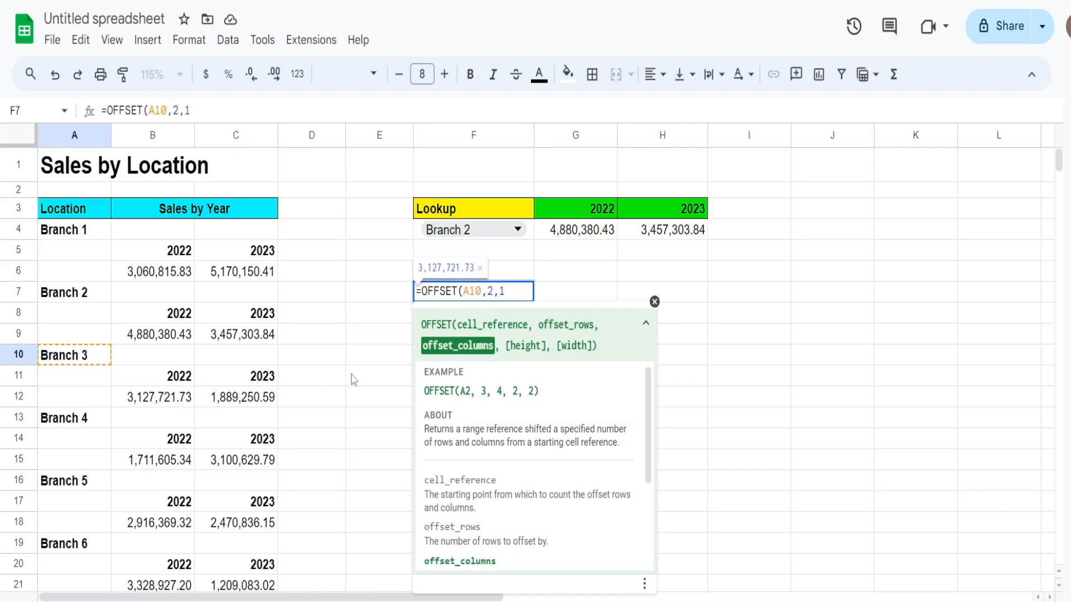
{"action": "type", "text": ")"}
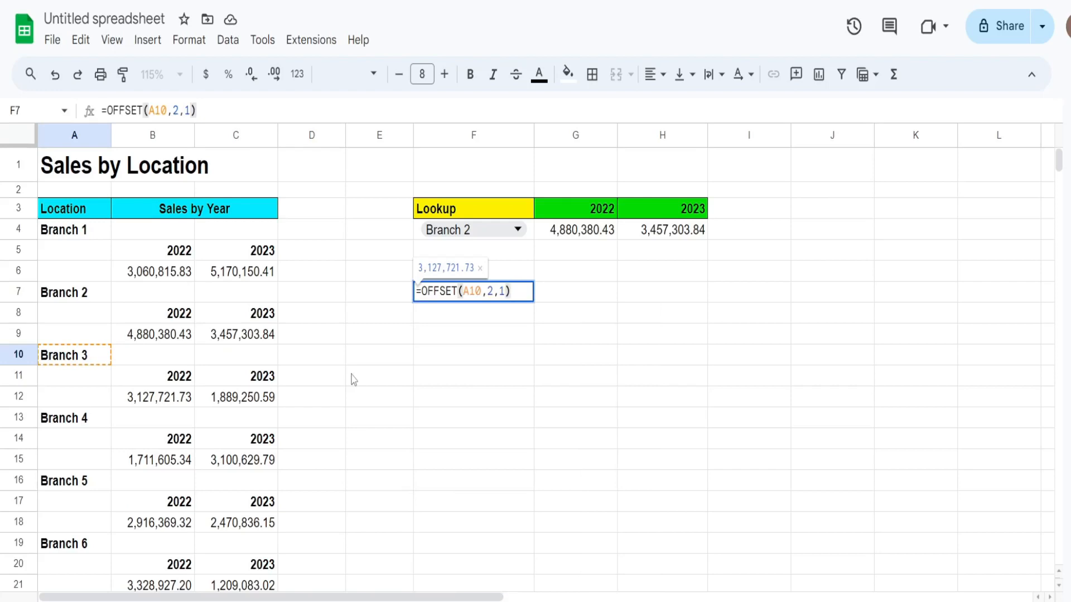
{"action": "key", "text": "Return"}
{"action": "key", "text": "Up"}
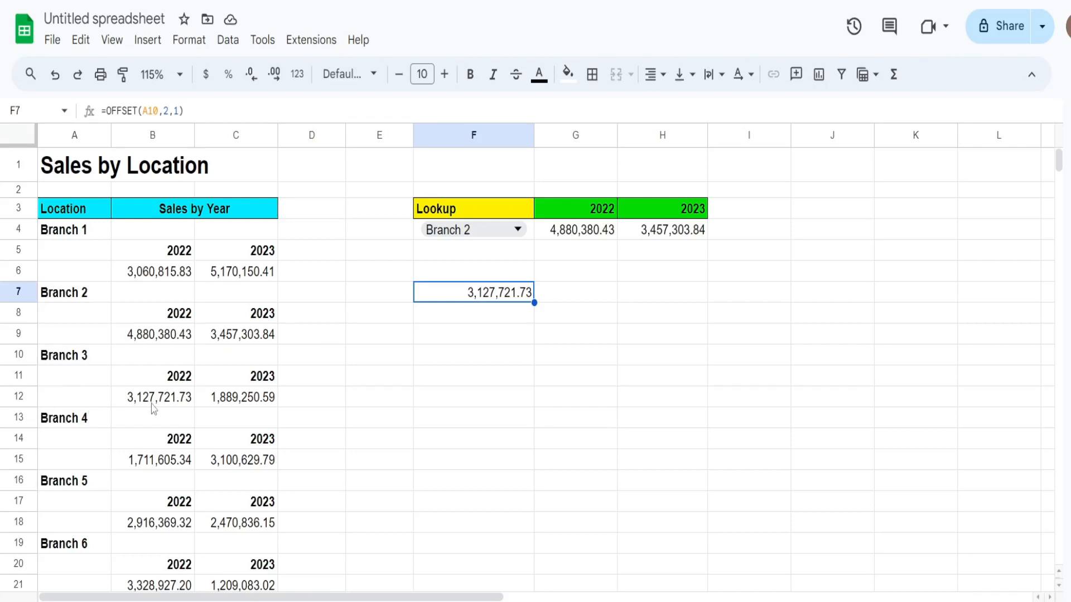
- Extend the OFFSET formula in F7 with a height of 1 and a width of 2, giving =OFFSET(A10,2,1,1,2)
{"action": "left_click", "coordinate": [91, 357]}
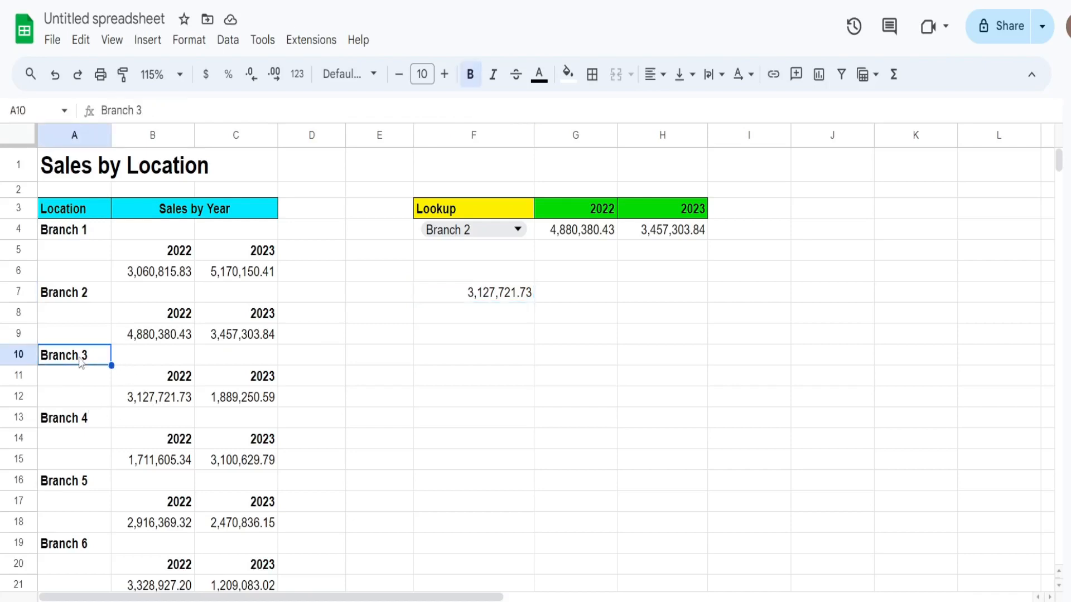
{"action": "double_click", "coordinate": [491, 292]}
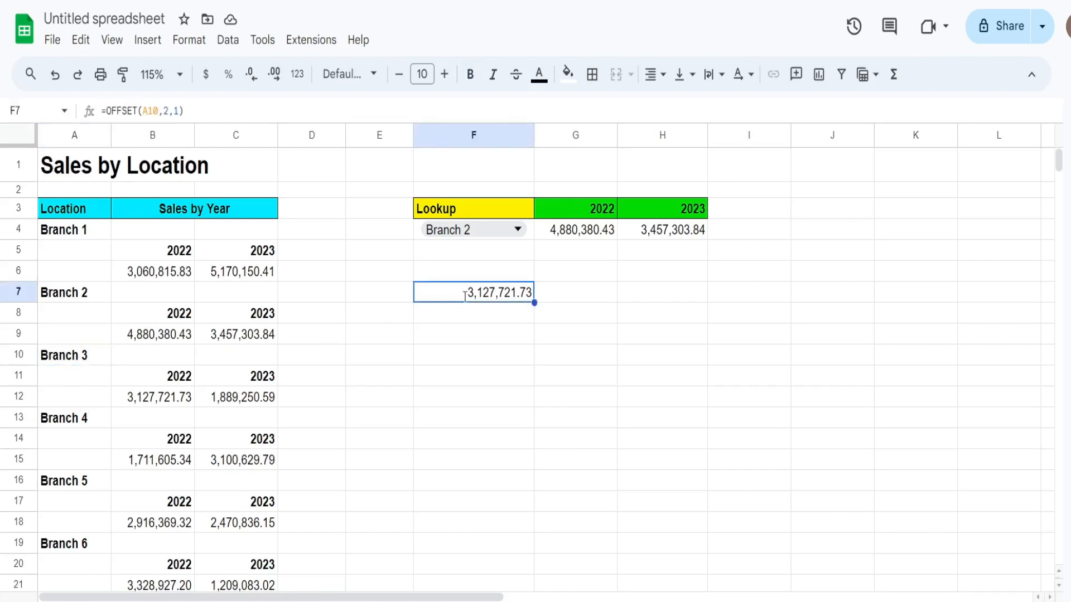
{"action": "type", "text": ","}
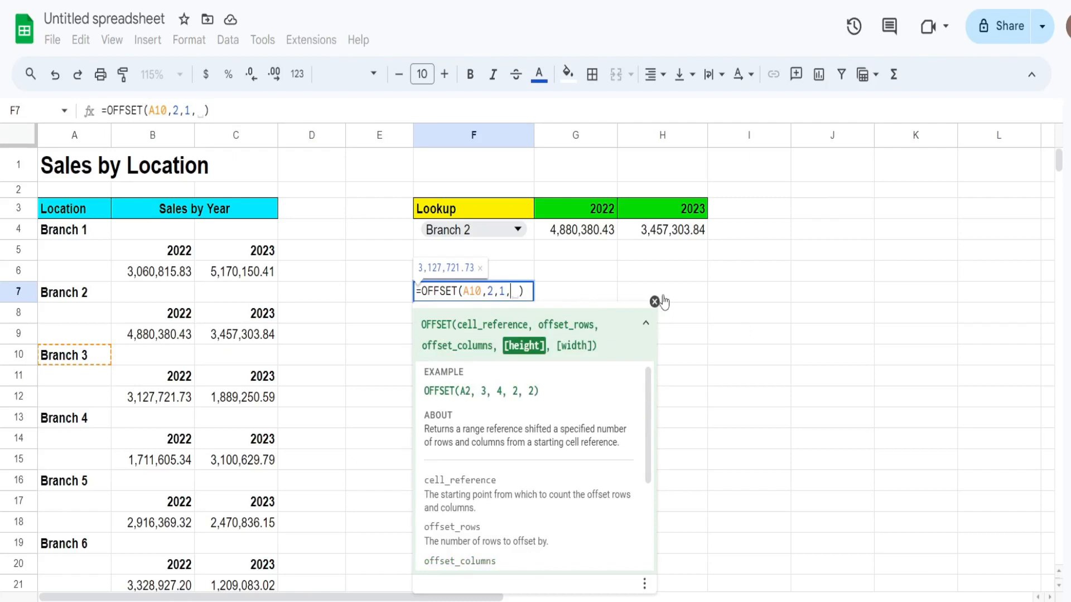
{"action": "type", "text": "1"}
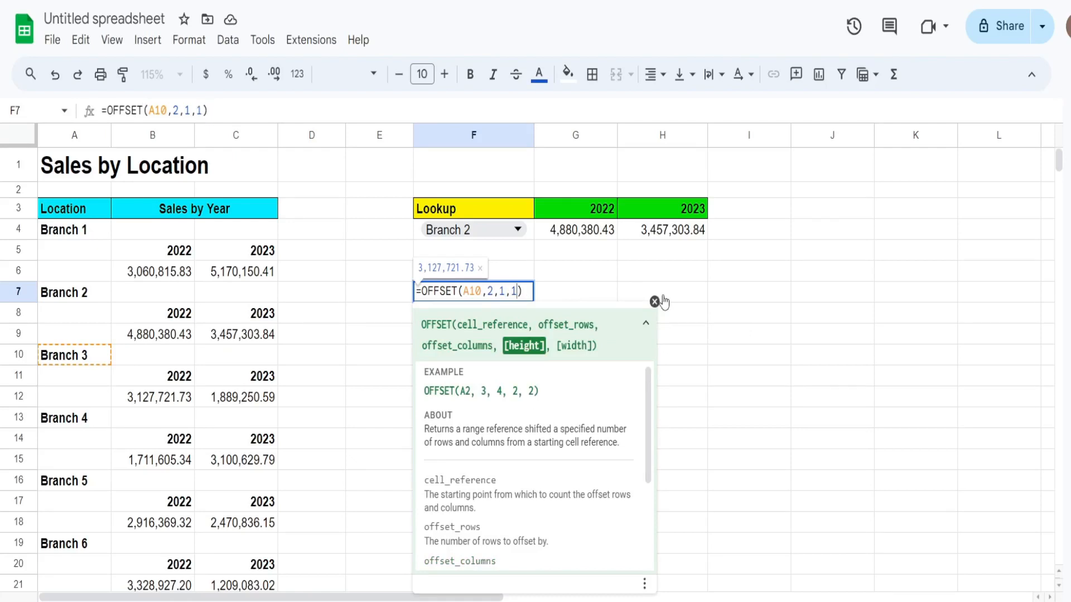
{"action": "type", "text": ","}
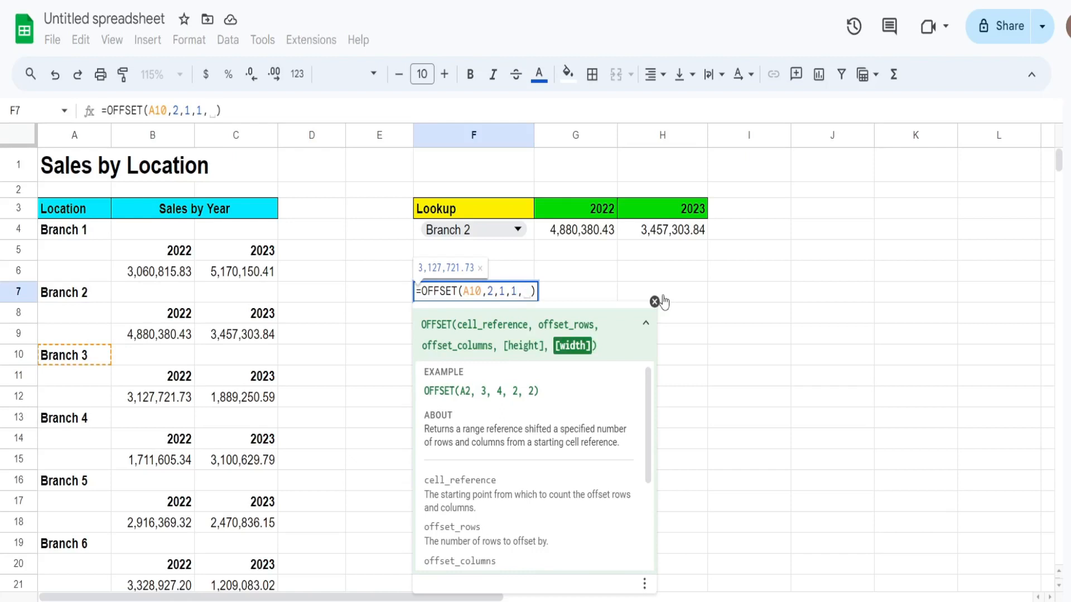
{"action": "type", "text": "2"}
{"action": "key", "text": "Return"}
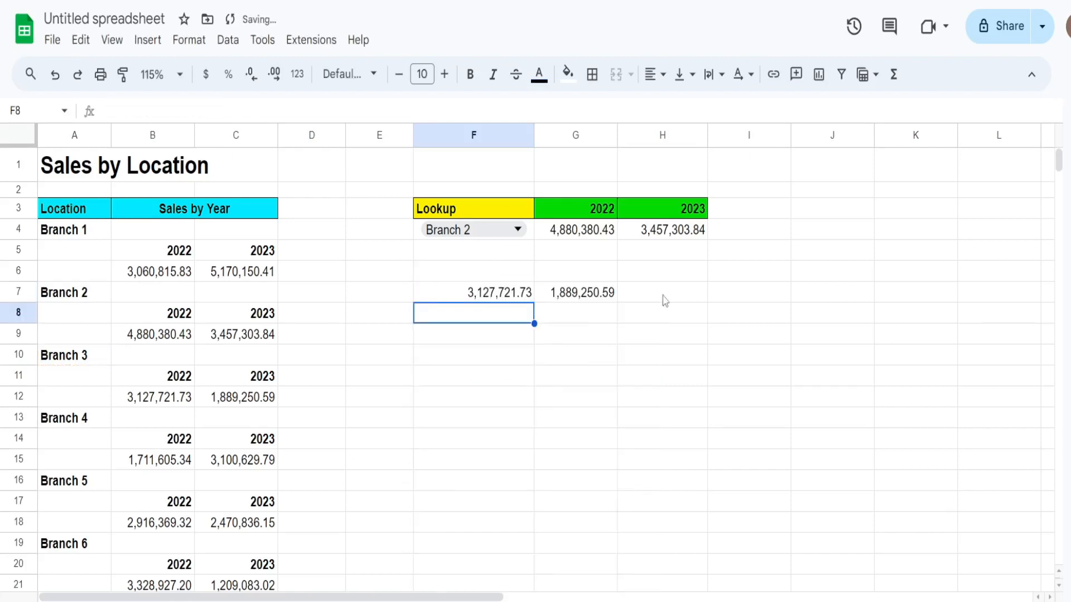
- Check Branch 3's source sales in B12:C12 and the A10 reference in F7's formula, and clear F7
{"action": "left_click_drag", "start_coordinate": [166, 404], "coordinate": [245, 399]}
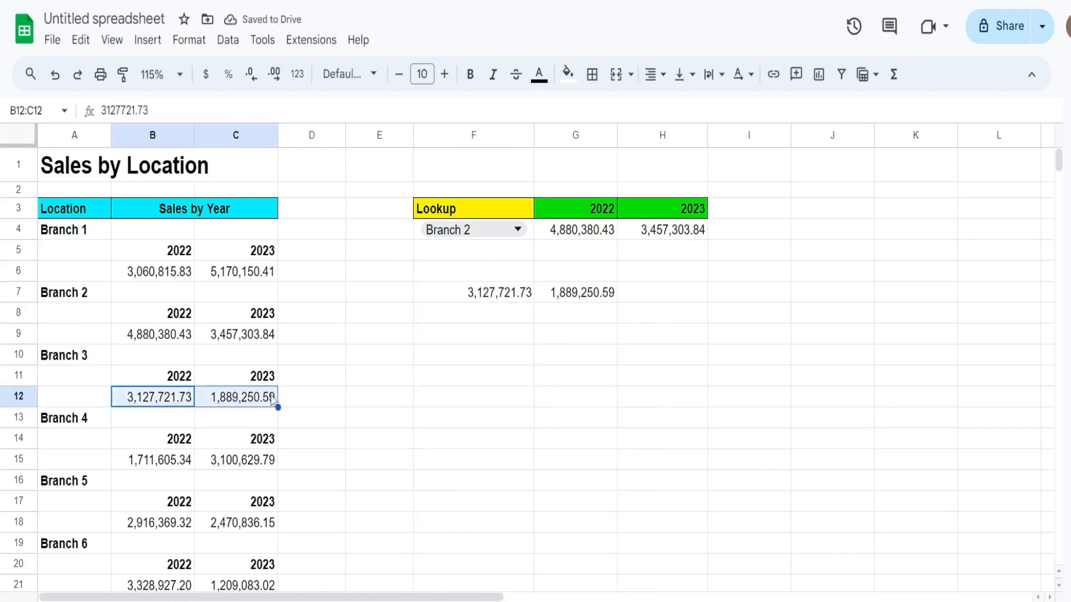
{"action": "left_click", "coordinate": [475, 300]}
{"action": "key", "text": "F2"}
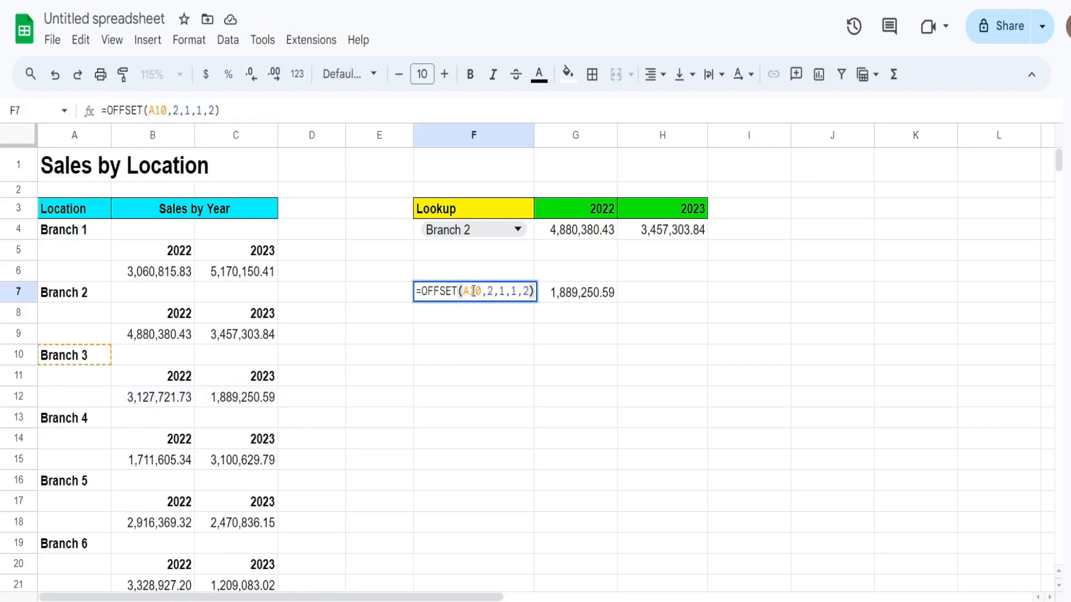
{"action": "left_click_drag", "start_coordinate": [481, 290], "coordinate": [463, 291]}
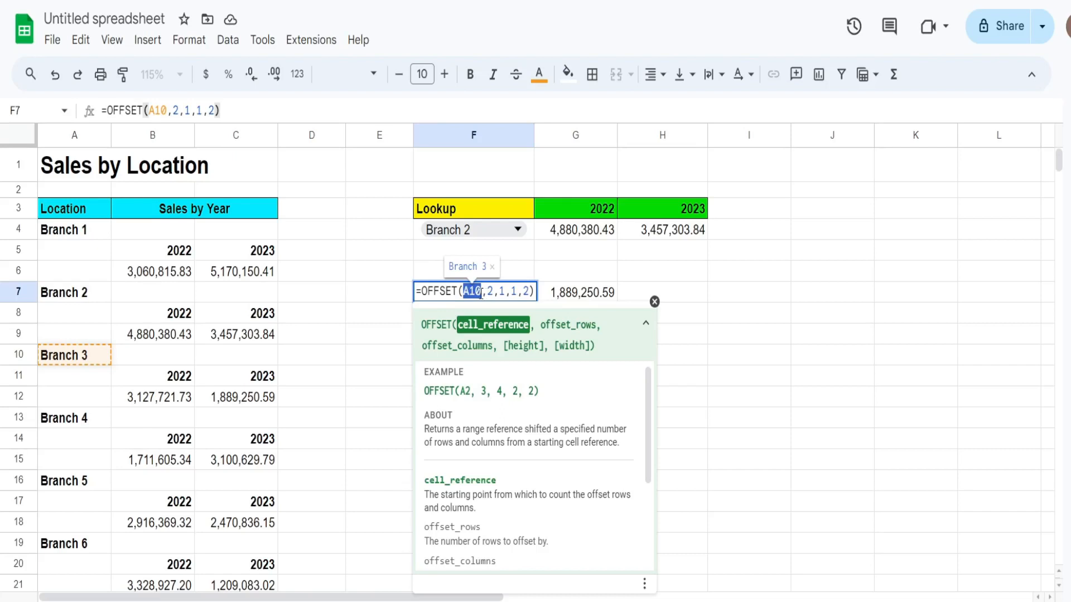
{"action": "key", "text": "Escape"}
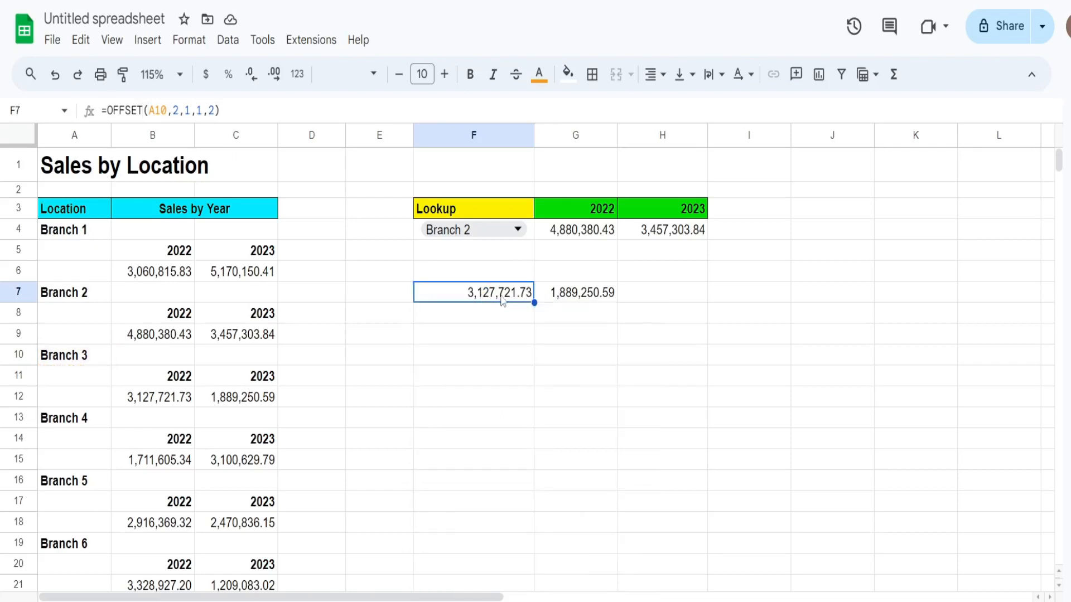
{"action": "key", "text": "Delete"}
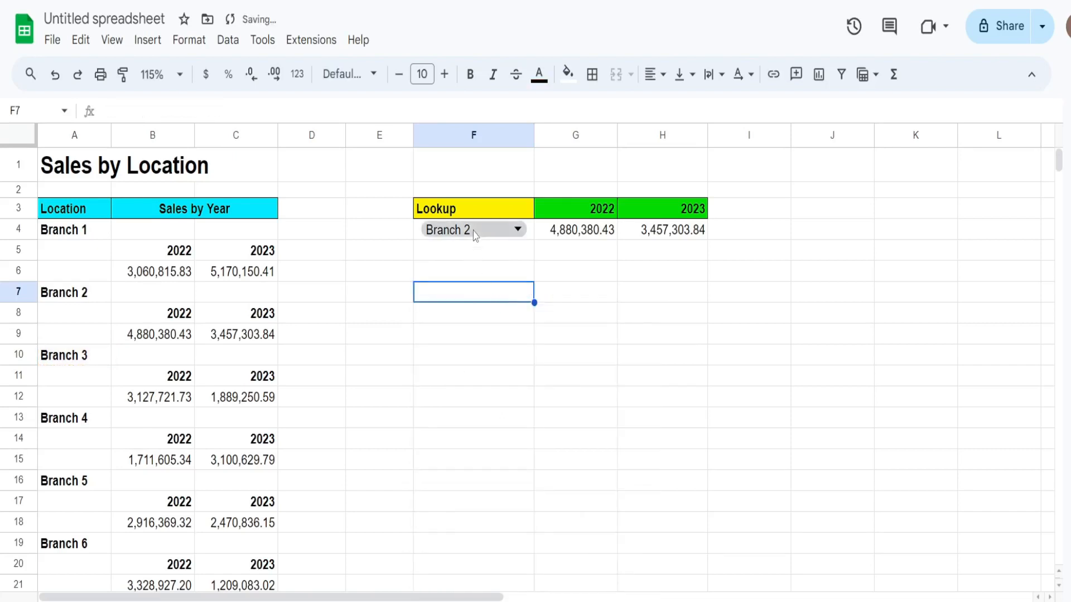
- Enter =ADDRESS(10,1) in cell F7 to return the reference to Branch 3's cell, and review the formula
{"action": "type", "text": "=Add"}
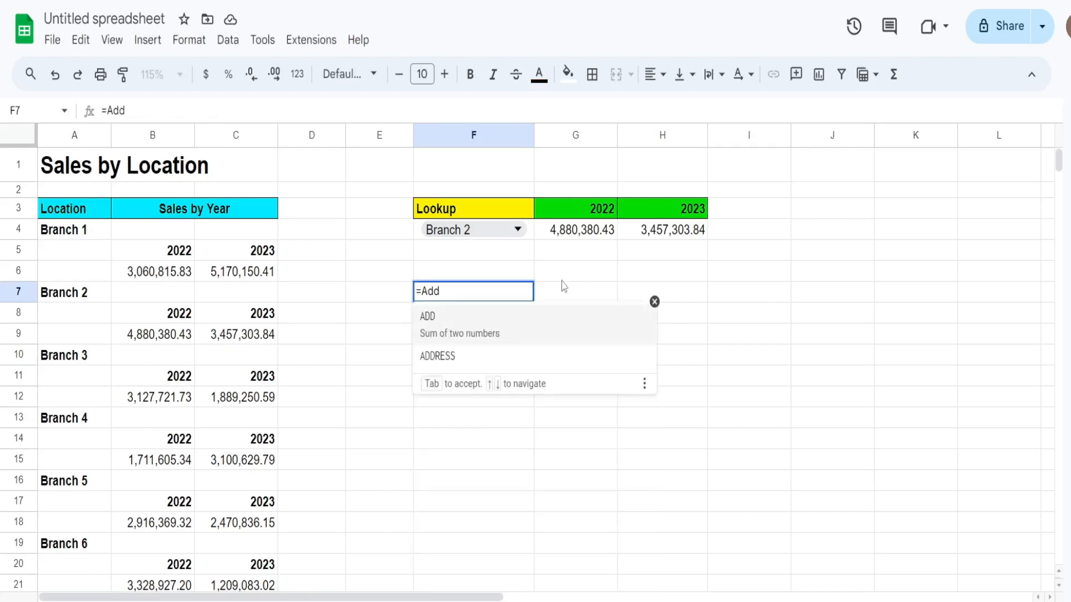
{"action": "key", "text": "Down"}
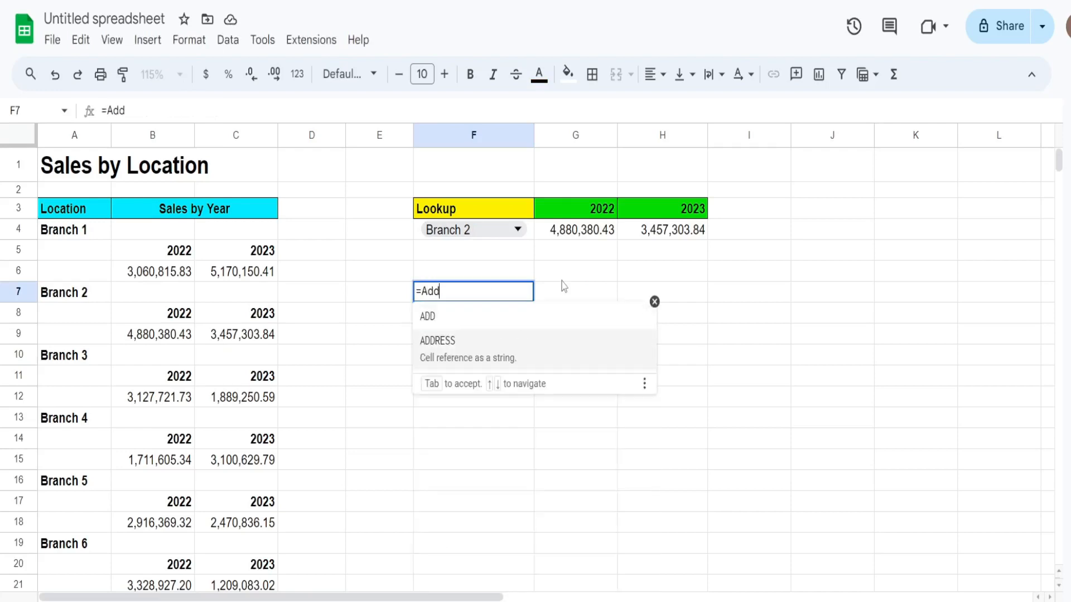
{"action": "key", "text": "Tab"}
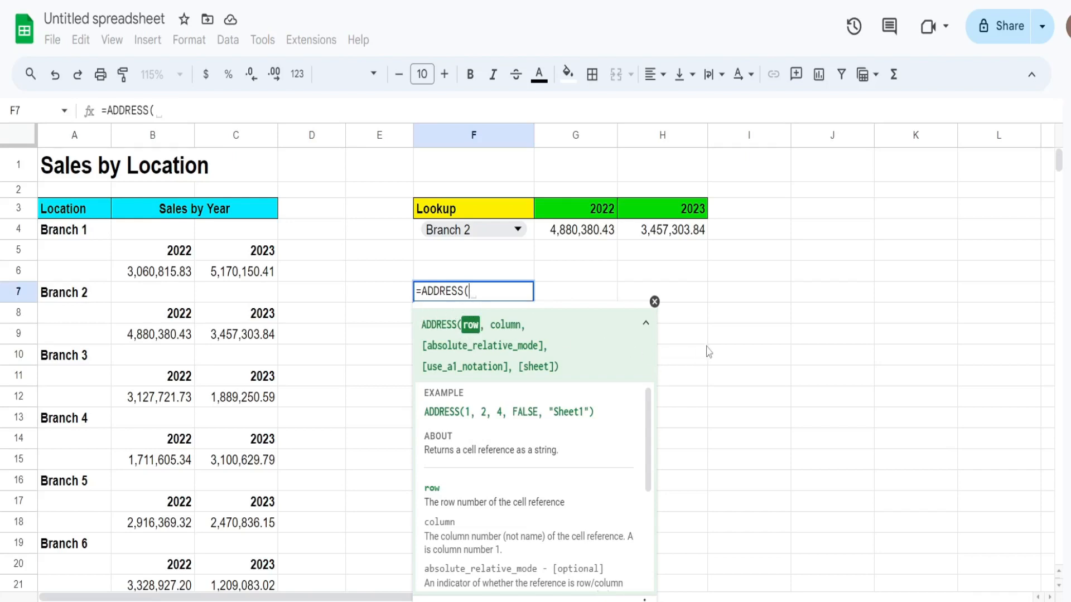
{"action": "type", "text": "10,"}
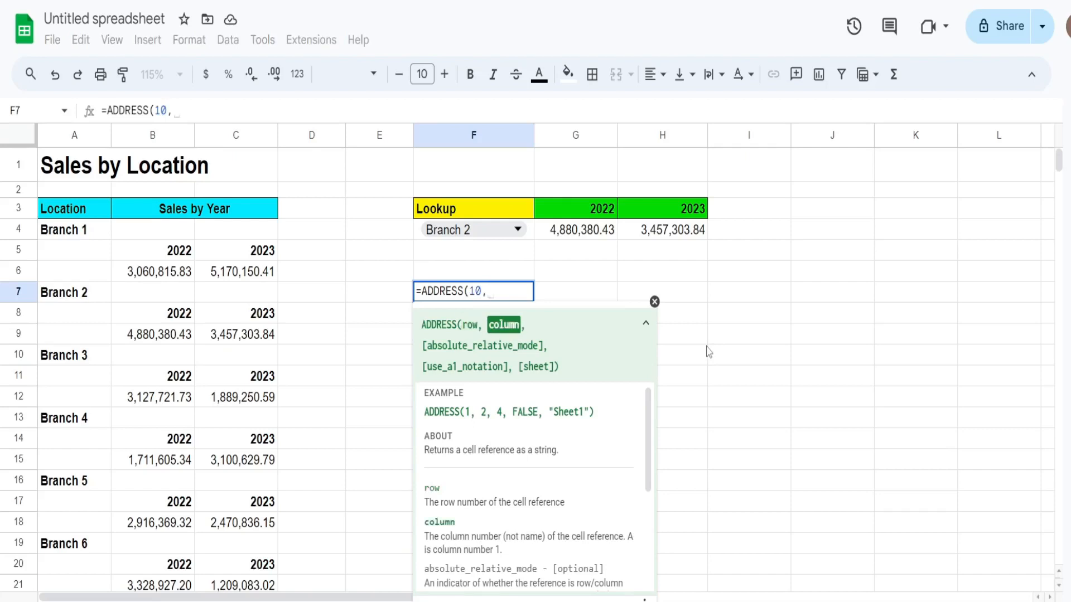
{"action": "type", "text": "1)"}
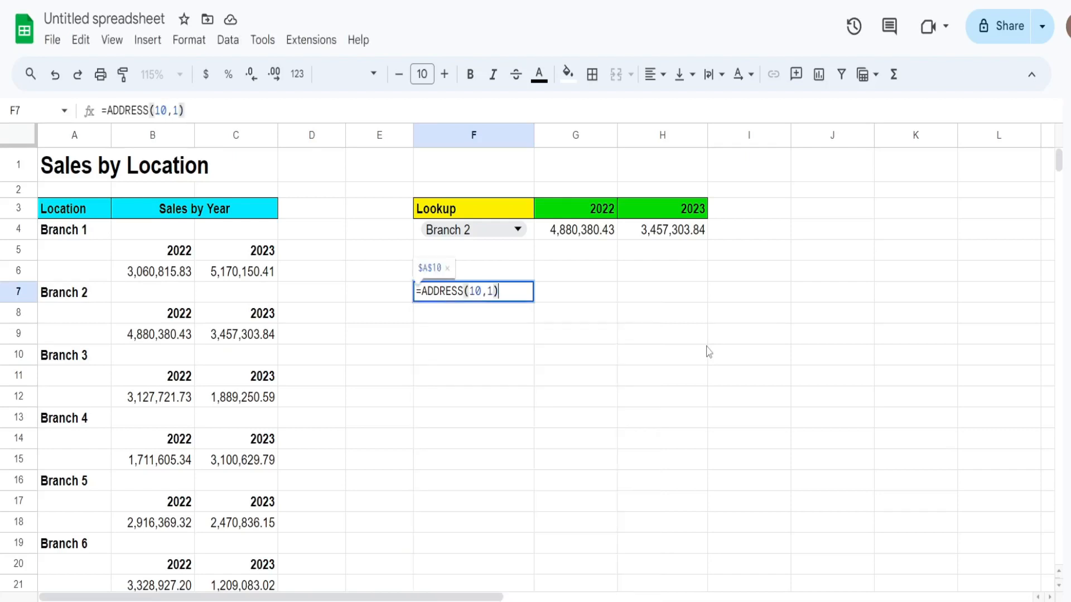
{"action": "key", "text": "Return"}
{"action": "left_click", "coordinate": [445, 301]}
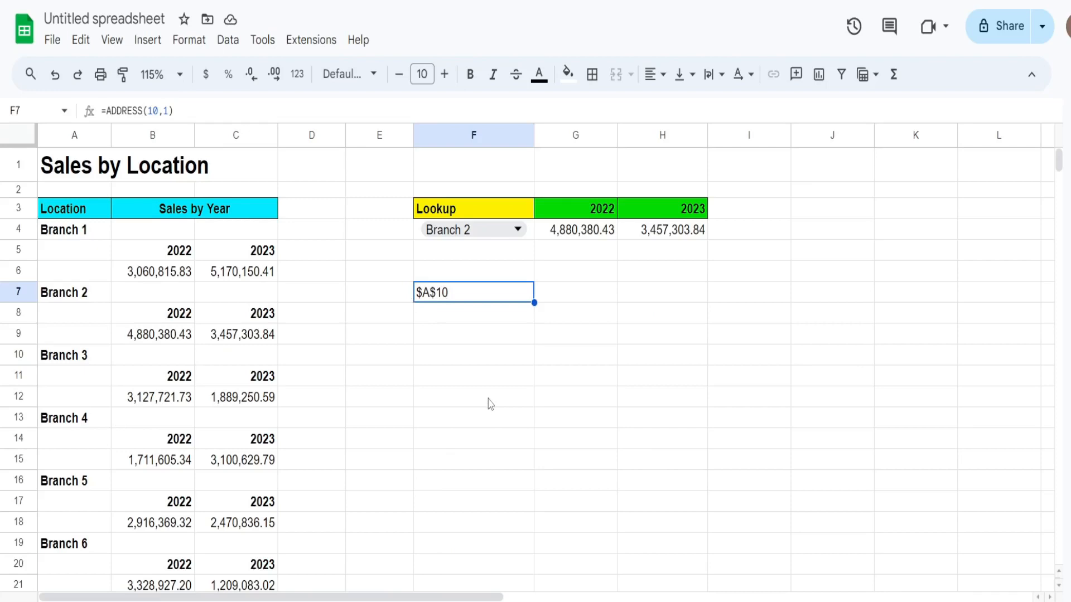
{"action": "key", "text": "F2"}
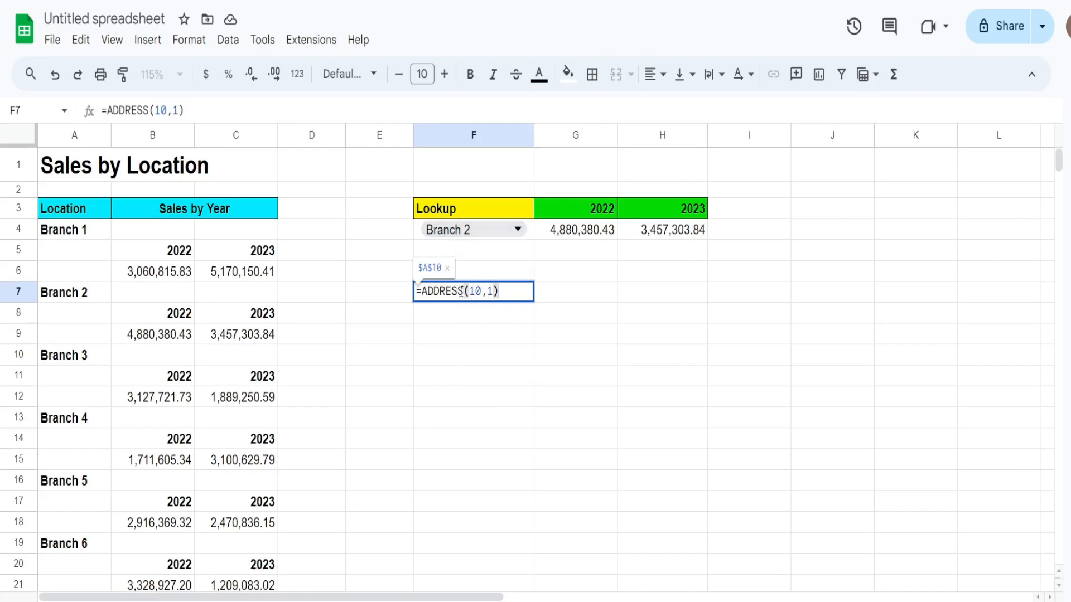
{"action": "key", "text": "Escape"}
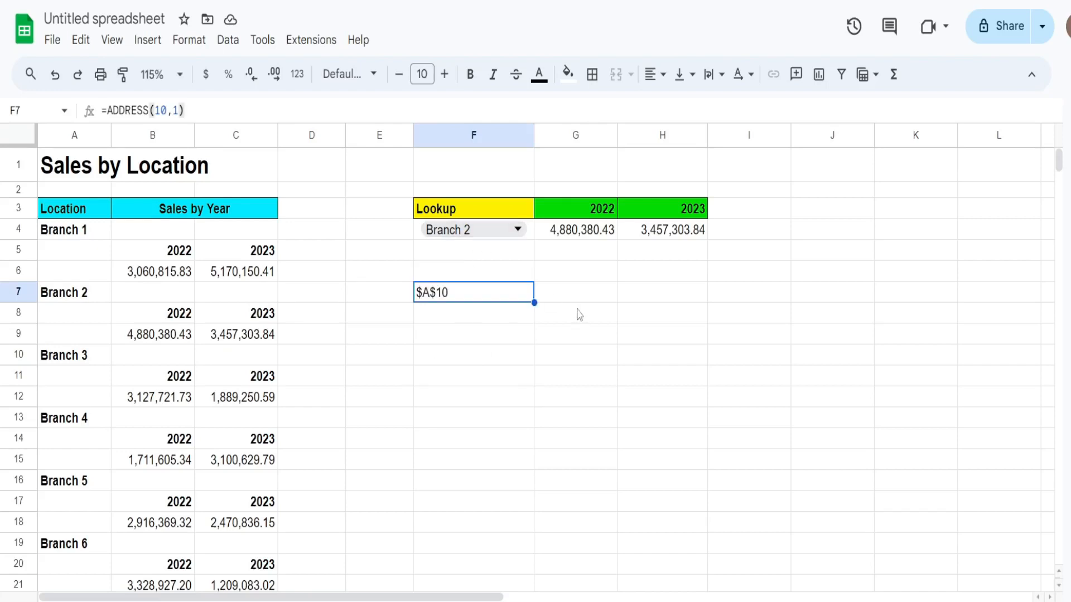
- Enter =MATCH(F4,A:A,0) in cell F7 to find the selected branch's row number in column A
{"action": "type", "text": "=Ma"}
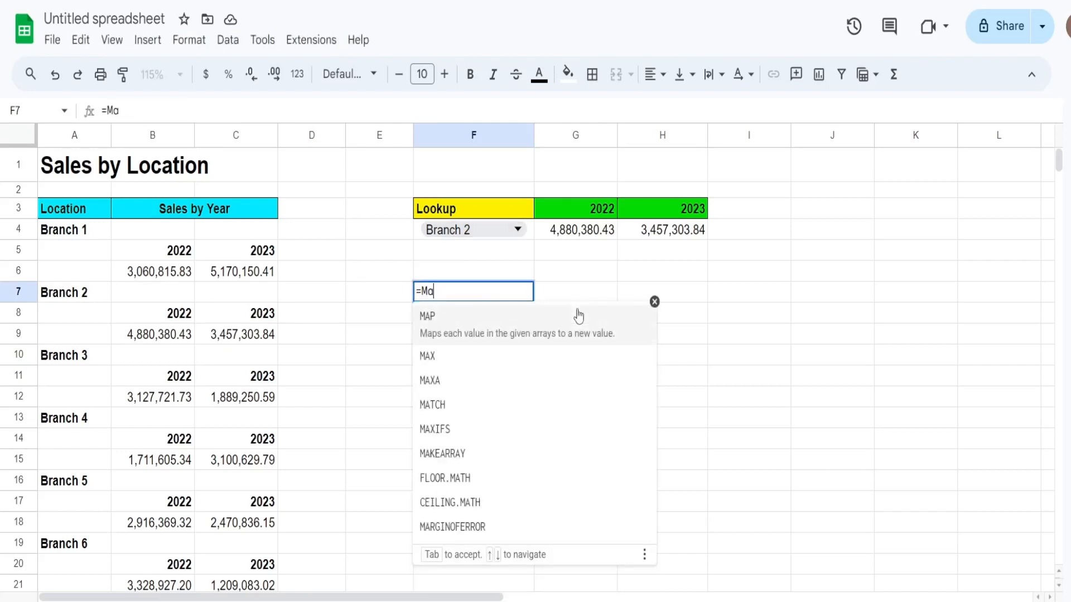
{"action": "type", "text": "tch("}
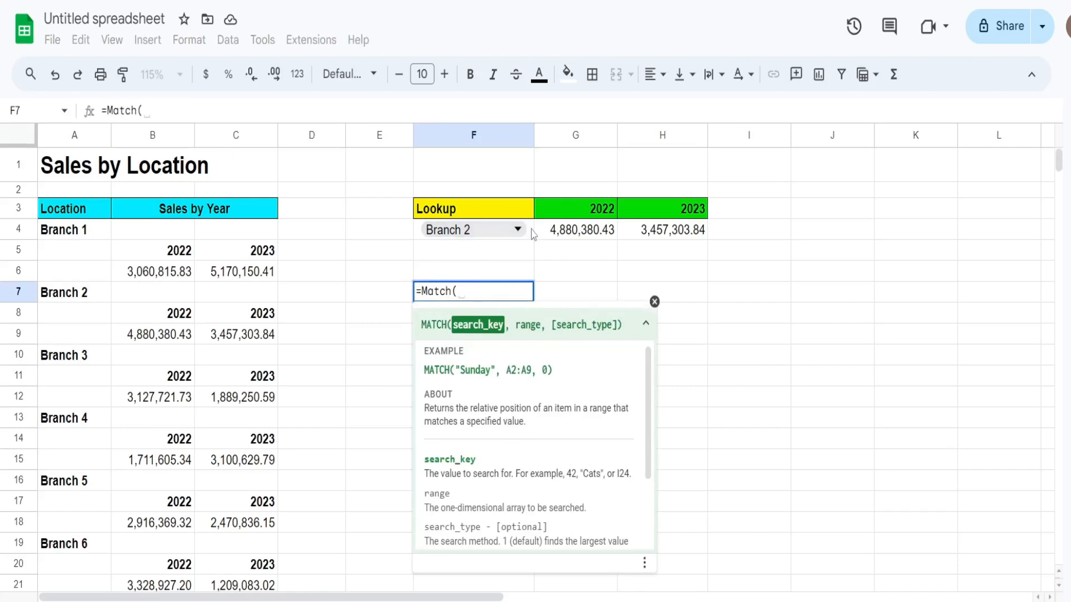
{"action": "left_click", "coordinate": [460, 239]}
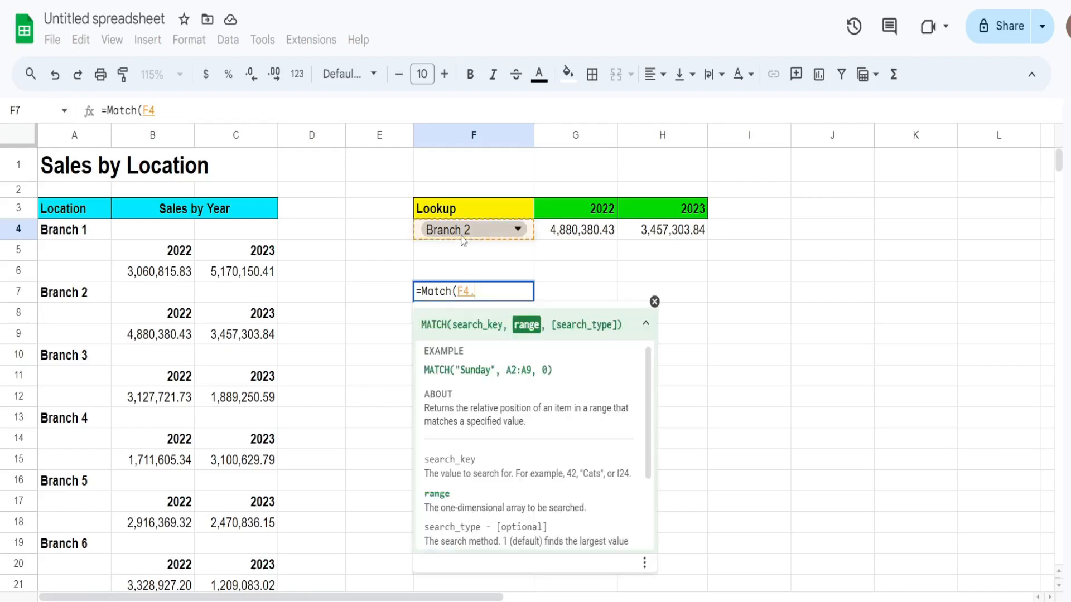
{"action": "type", "text": ","}
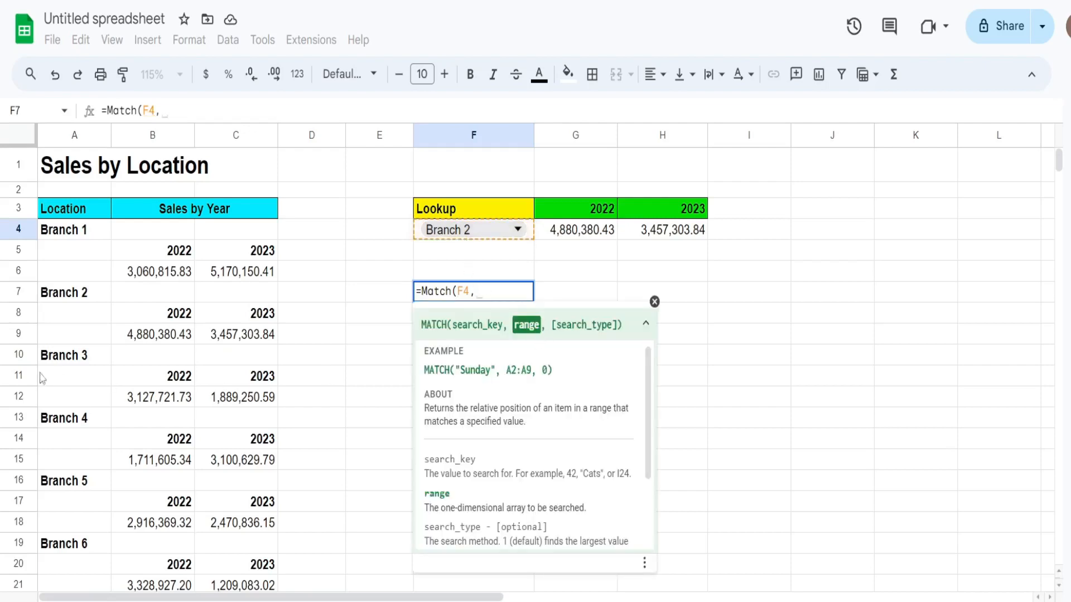
{"action": "left_click", "coordinate": [72, 135]}
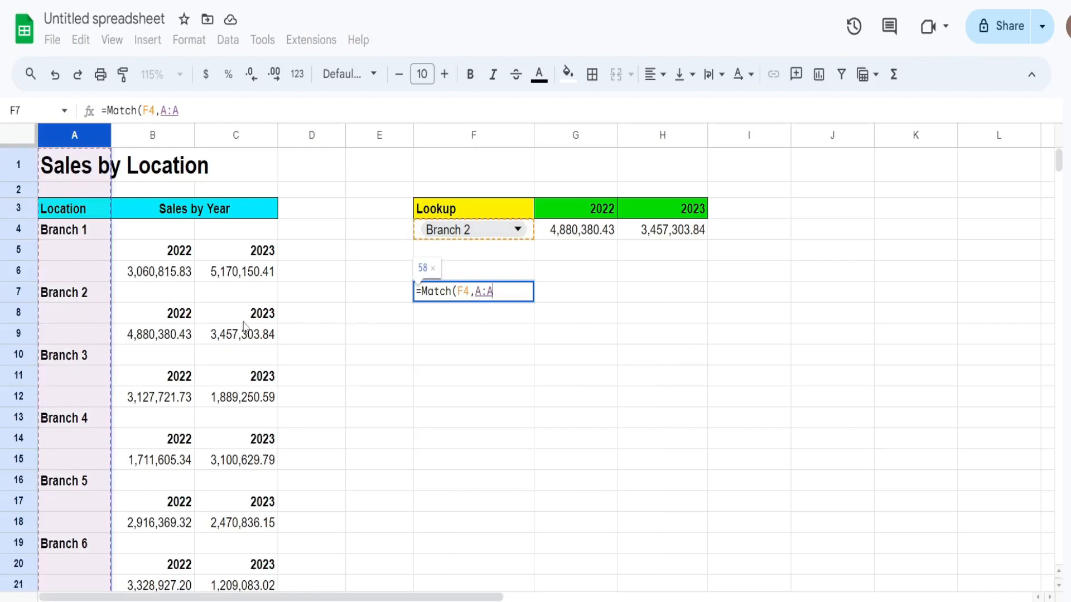
{"action": "type", "text": ","}
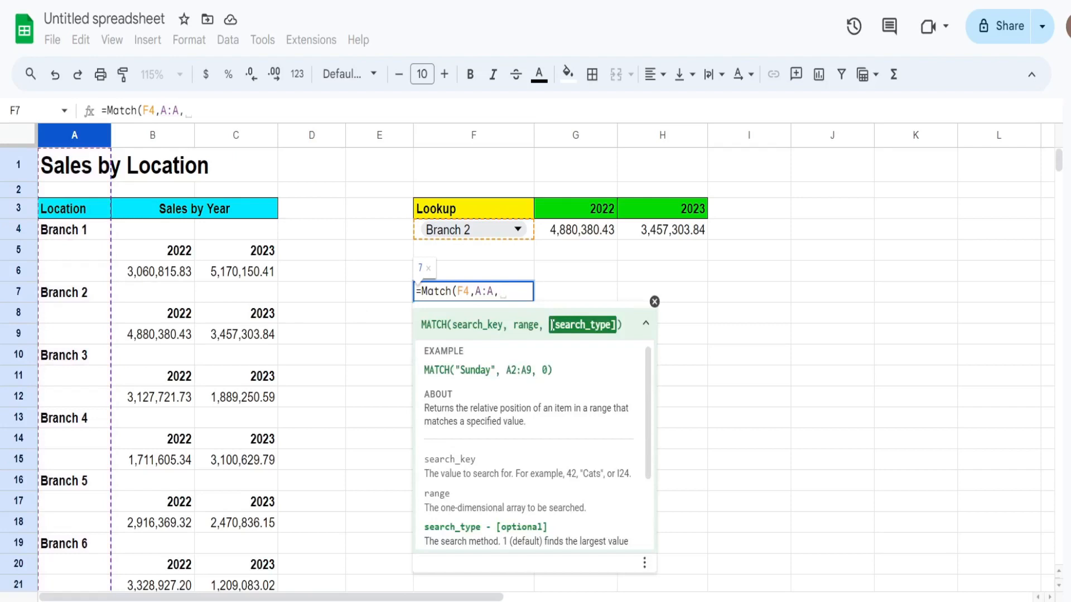
{"action": "type", "text": "0)"}
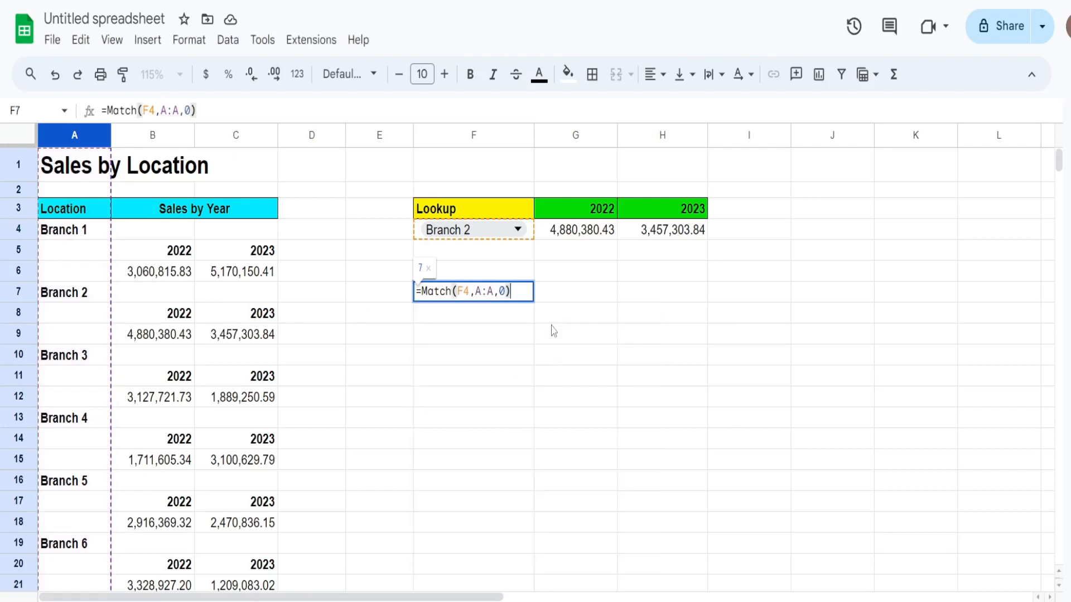
{"action": "key", "text": "Return"}
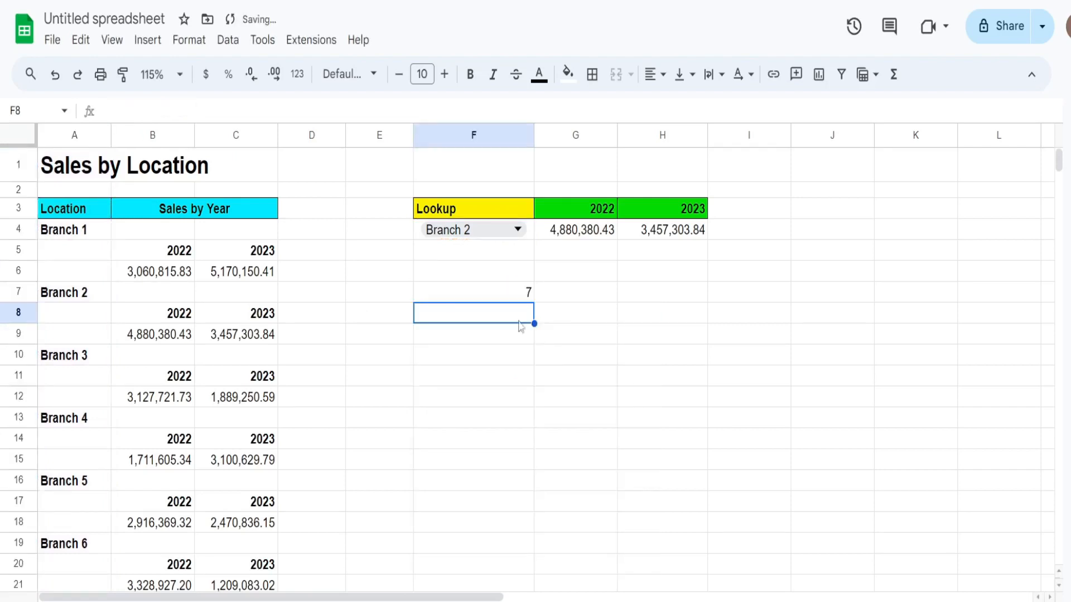
- Compare the MATCH result in F7 with the row of Branch 2 in column A
{"action": "left_click", "coordinate": [471, 296]}
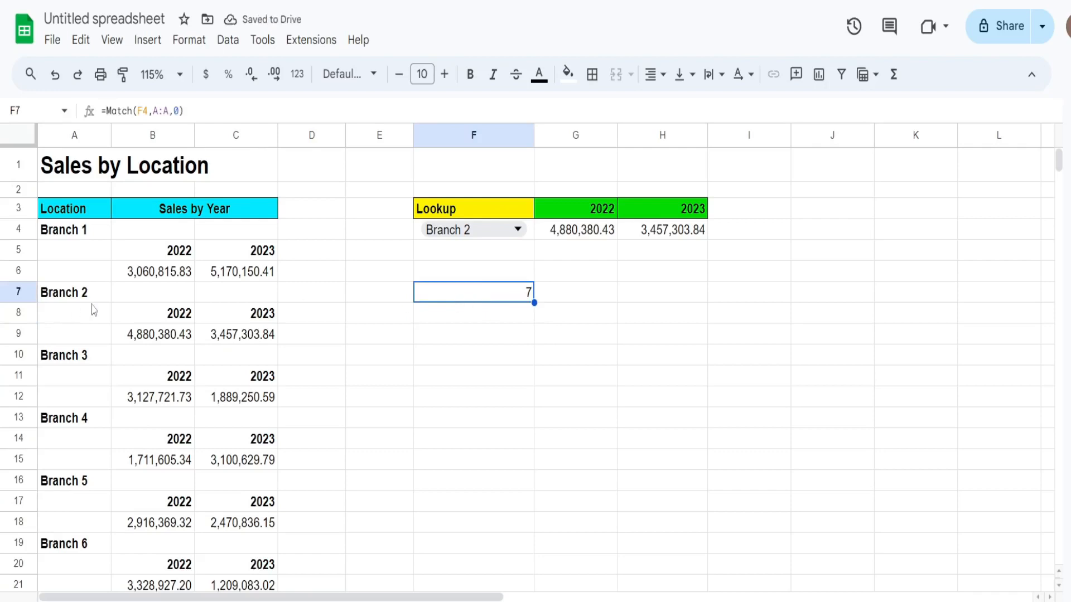
{"action": "left_click", "coordinate": [83, 135]}
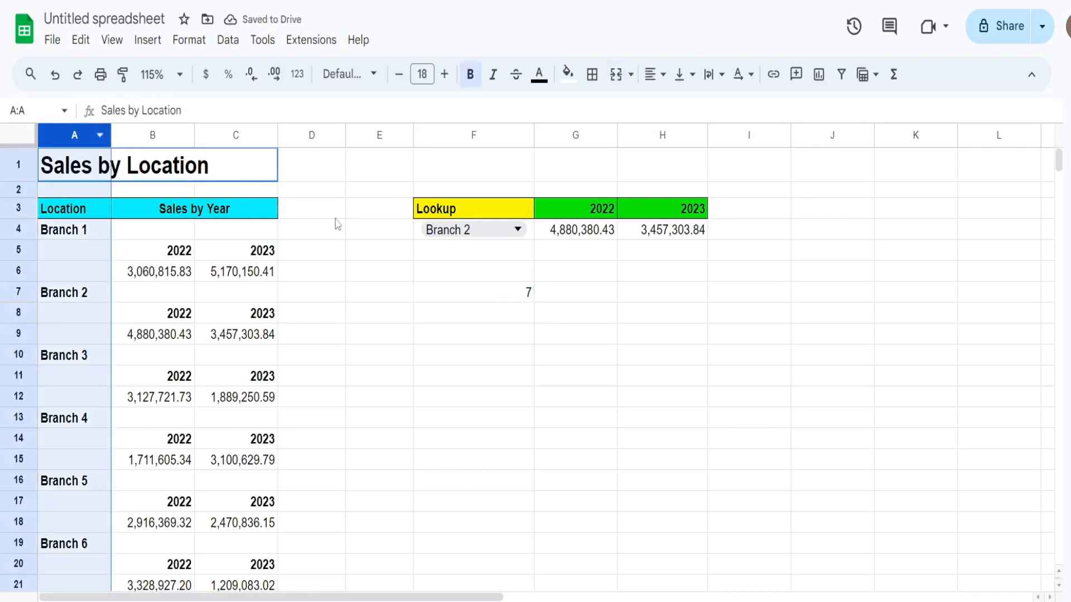
{"action": "left_click", "coordinate": [71, 297]}
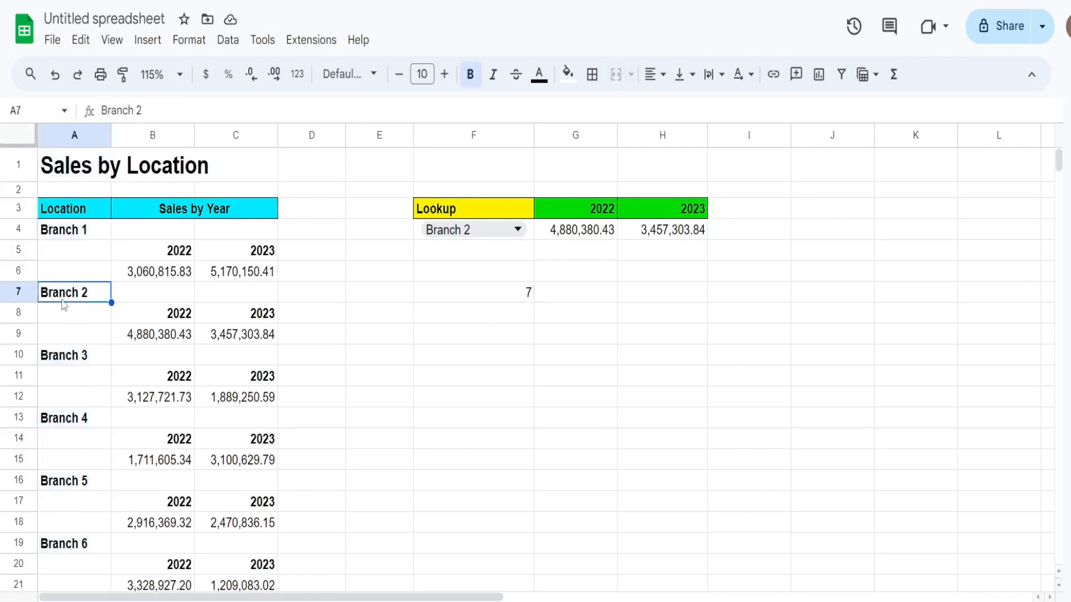
{"action": "left_click", "coordinate": [507, 301]}
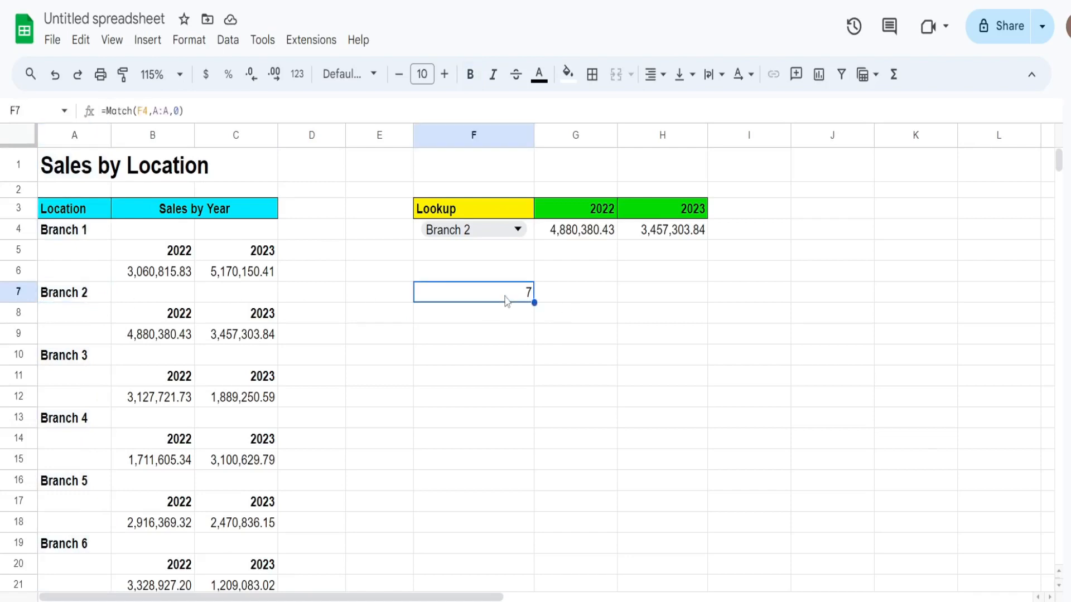
- Nest F7's MATCH as the row argument of ADDRESS with column 1, giving =ADDRESS(MATCH(F4,A:A,0),1)
{"action": "double_click", "coordinate": [509, 301]}
{"action": "left_click", "coordinate": [420, 290]}
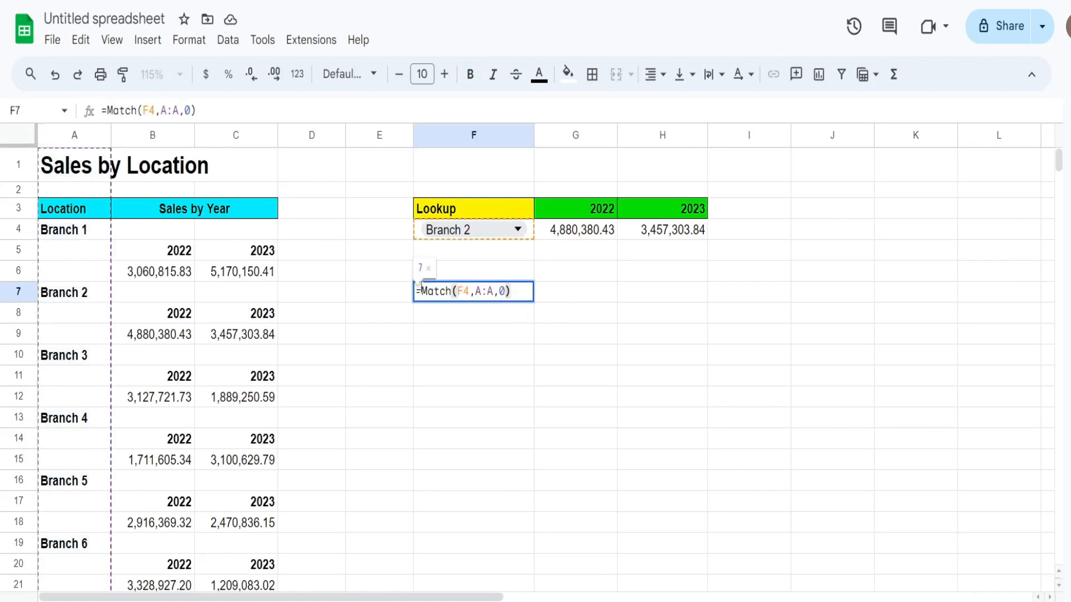
{"action": "type", "text": "Add"}
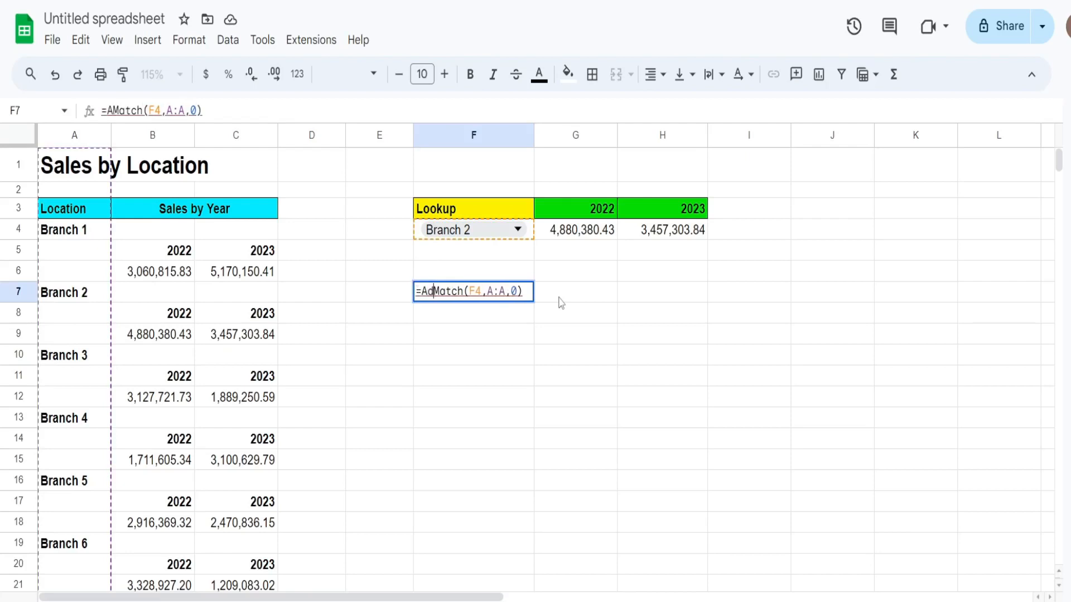
{"action": "type", "text": "ress("}
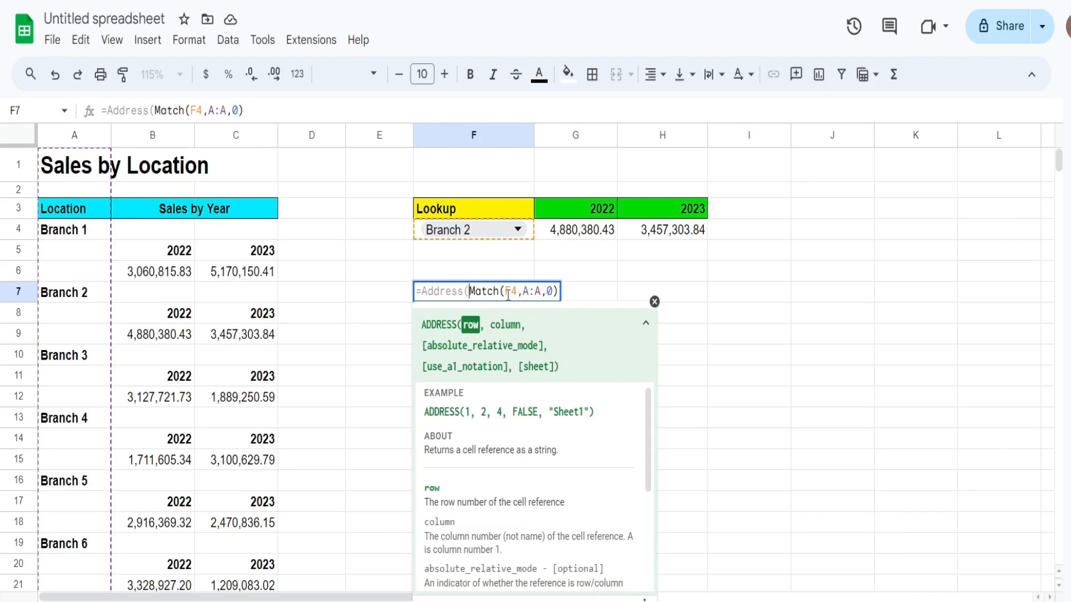
{"action": "left_click", "coordinate": [559, 293]}
{"action": "type", "text": ","}
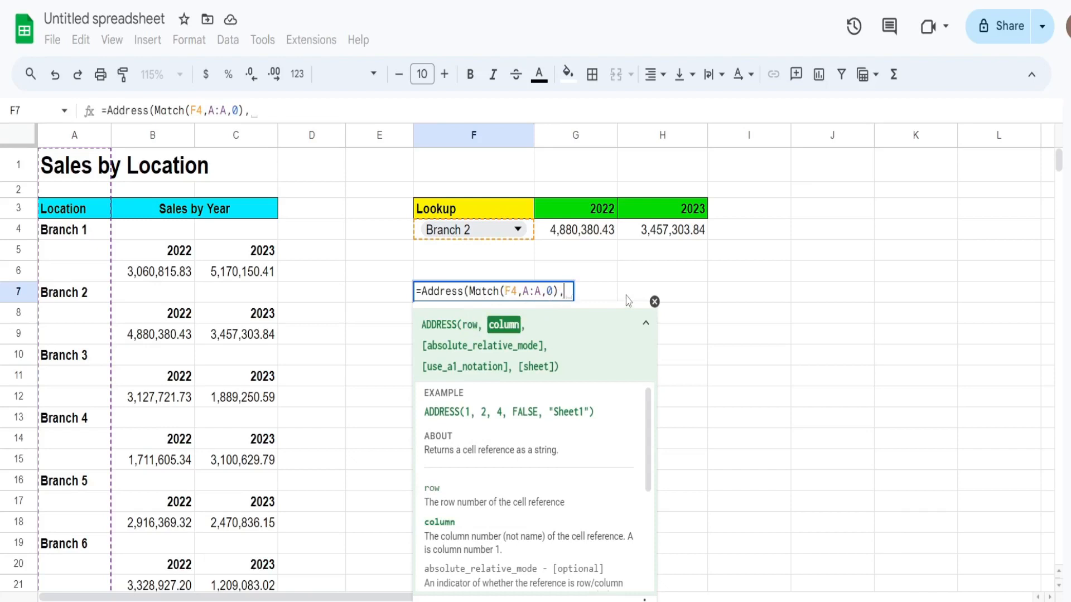
{"action": "type", "text": "1"}
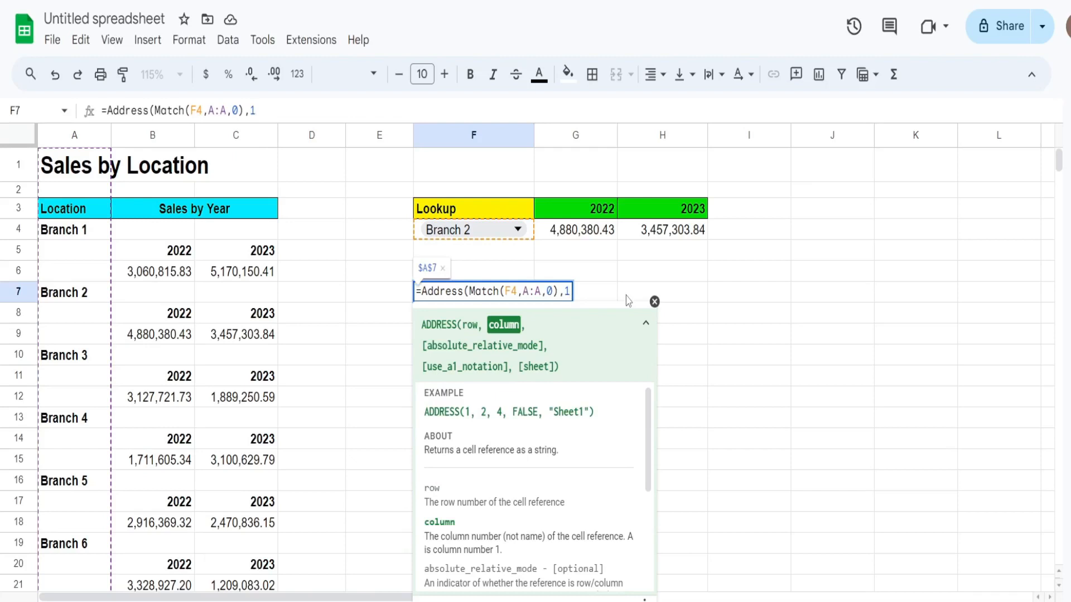
{"action": "type", "text": ")"}
{"action": "key", "text": "Return"}
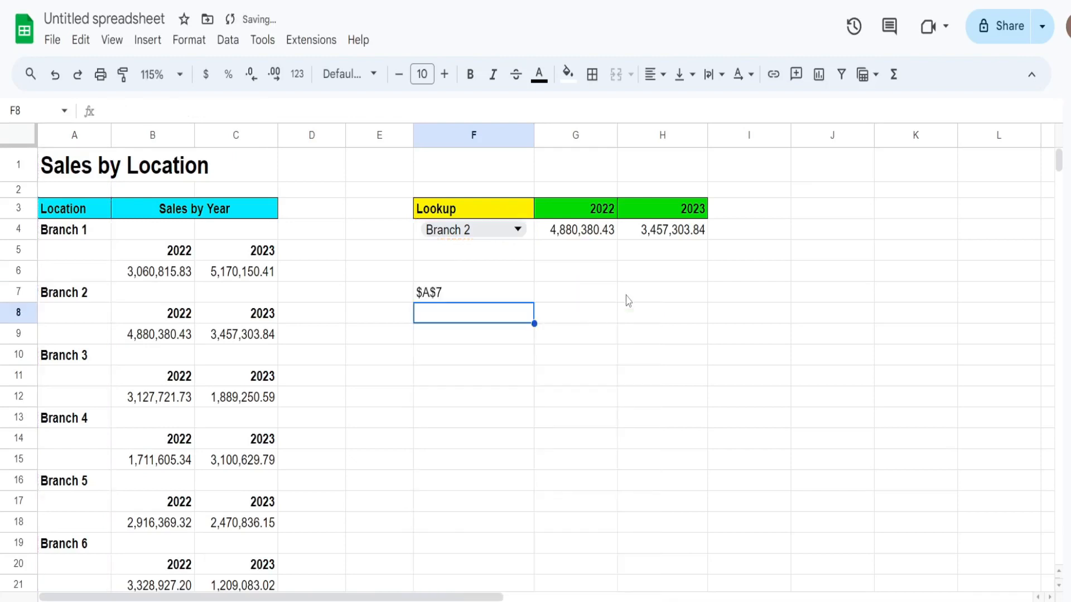
- Set the lookup location in F4 to Branch 4 and check the cell address returned in F7
{"action": "left_click", "coordinate": [517, 229]}
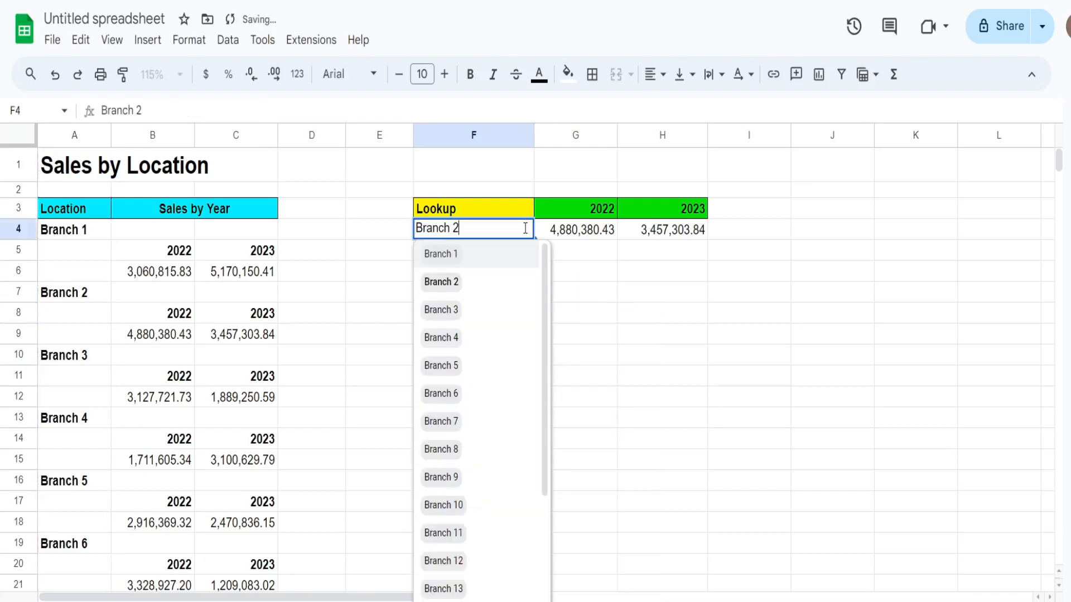
{"action": "left_click", "coordinate": [446, 339]}
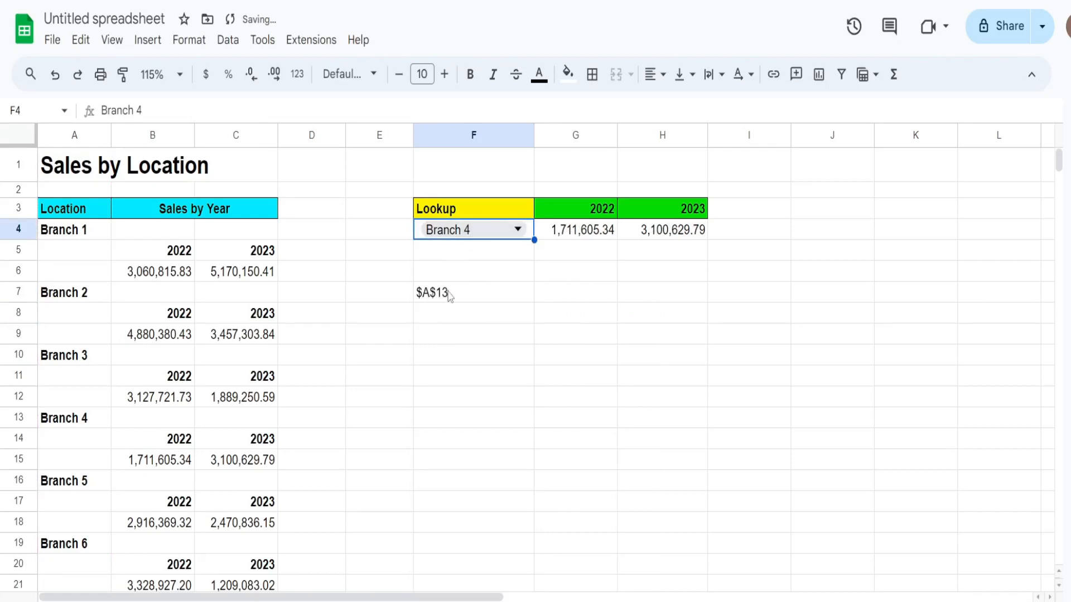
{"action": "left_click", "coordinate": [449, 296]}
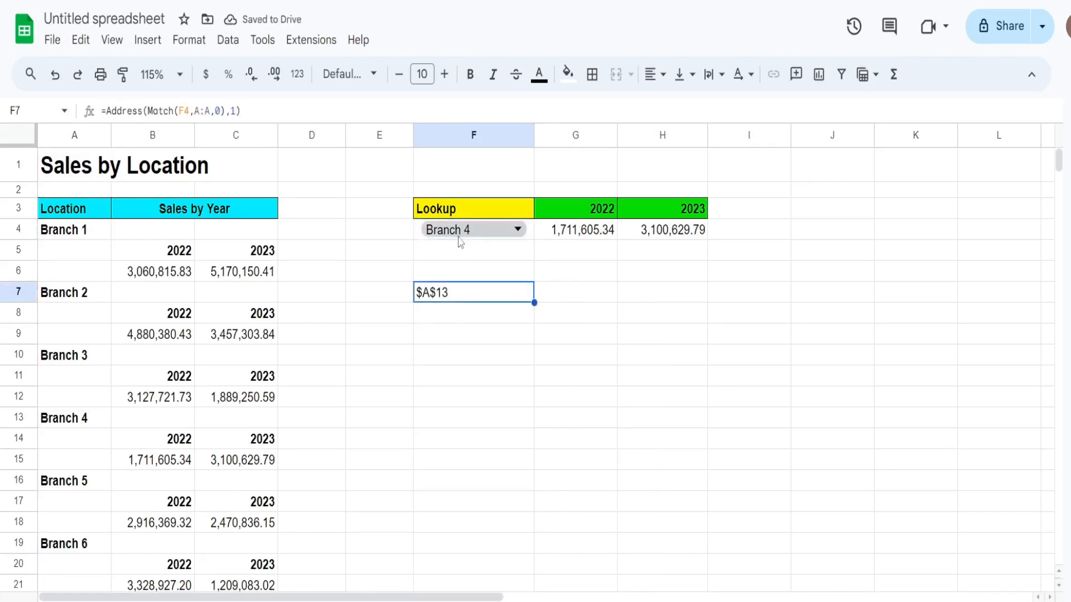
- Wrap F7's formula in INDIRECT, giving =INDIRECT(ADDRESS(MATCH(F4,A:A,0),1)), to turn the address text into a cell reference
{"action": "double_click", "coordinate": [458, 299]}
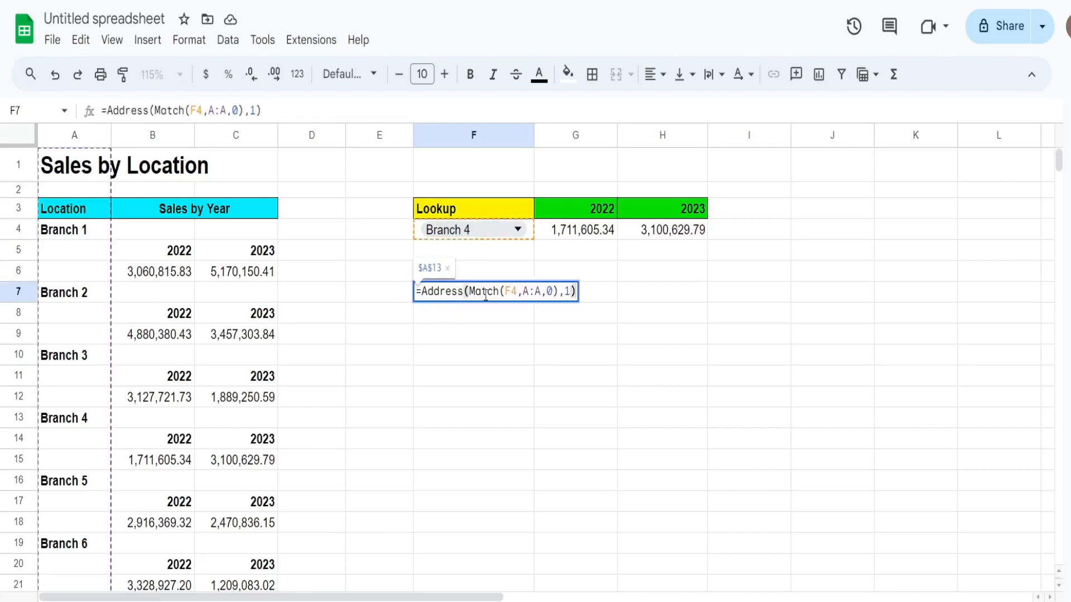
{"action": "left_click", "coordinate": [422, 292]}
{"action": "type", "text": "Indirect("}
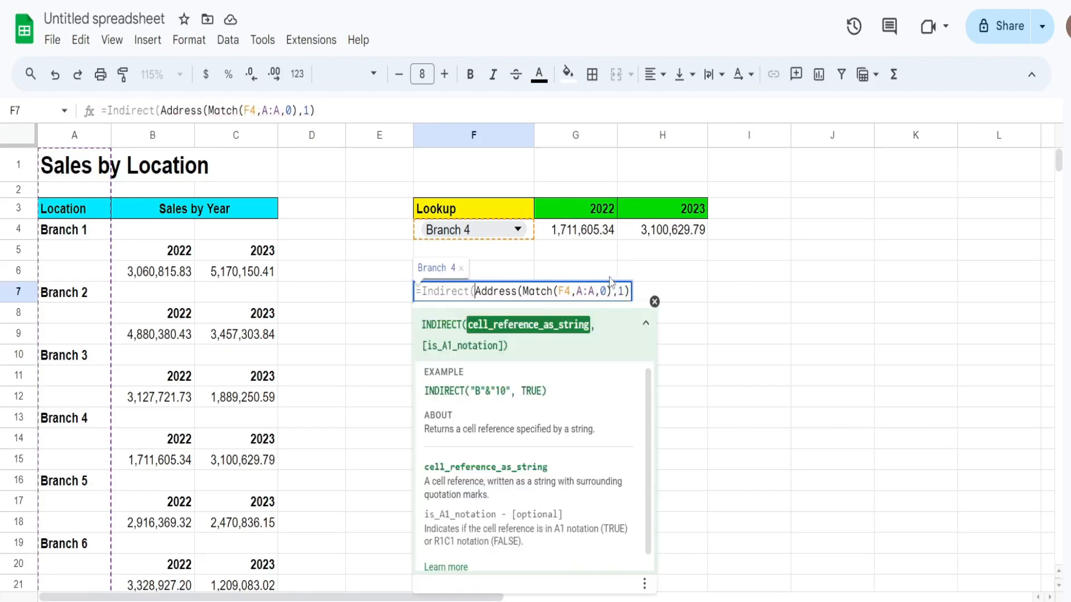
{"action": "left_click", "coordinate": [629, 291]}
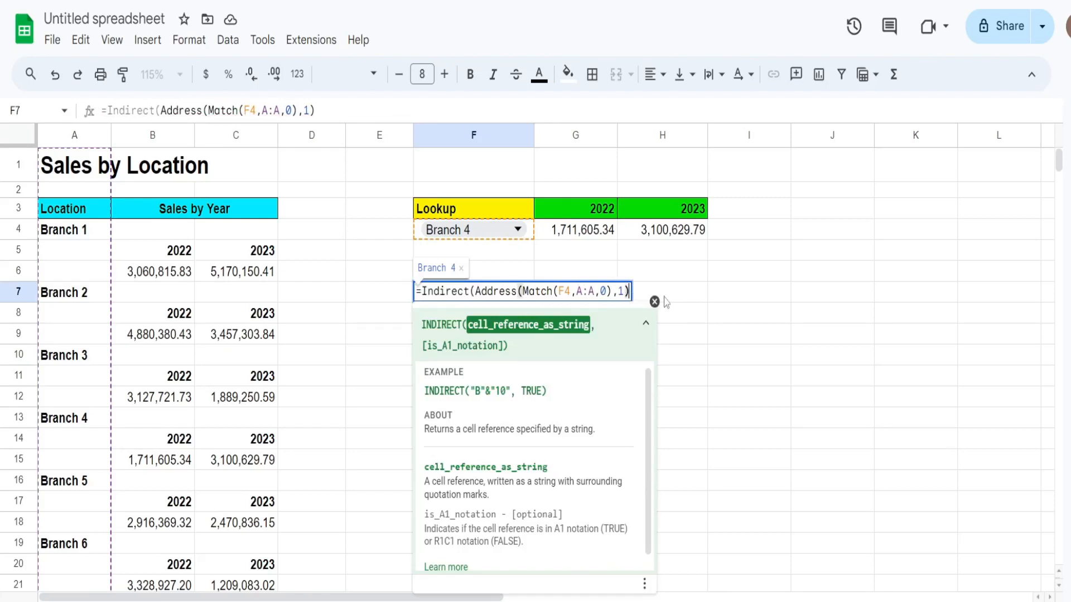
{"action": "type", "text": ")"}
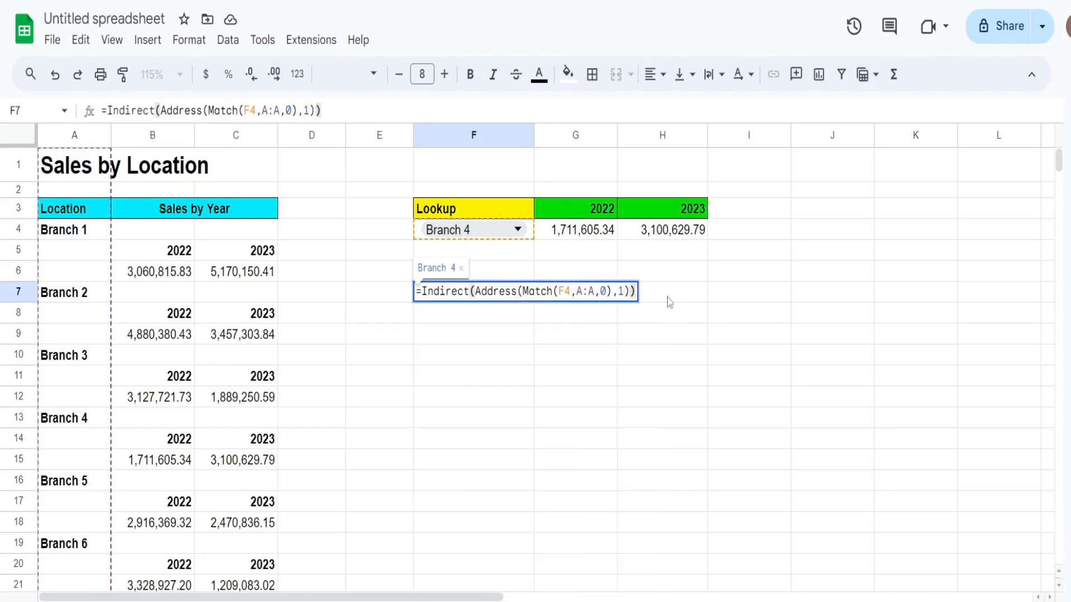
{"action": "key", "text": "Return"}
{"action": "key", "text": "Up"}
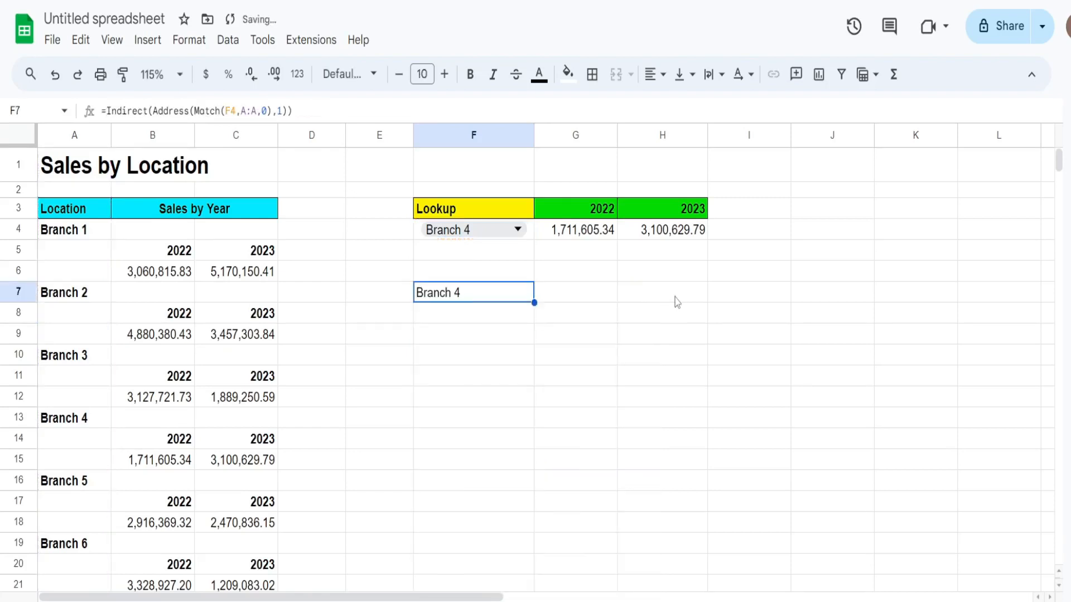
- Insert OFFSET( before INDIRECT in F7's formula so the INDIRECT expression serves as its starting cell reference
{"action": "key", "text": "Return"}
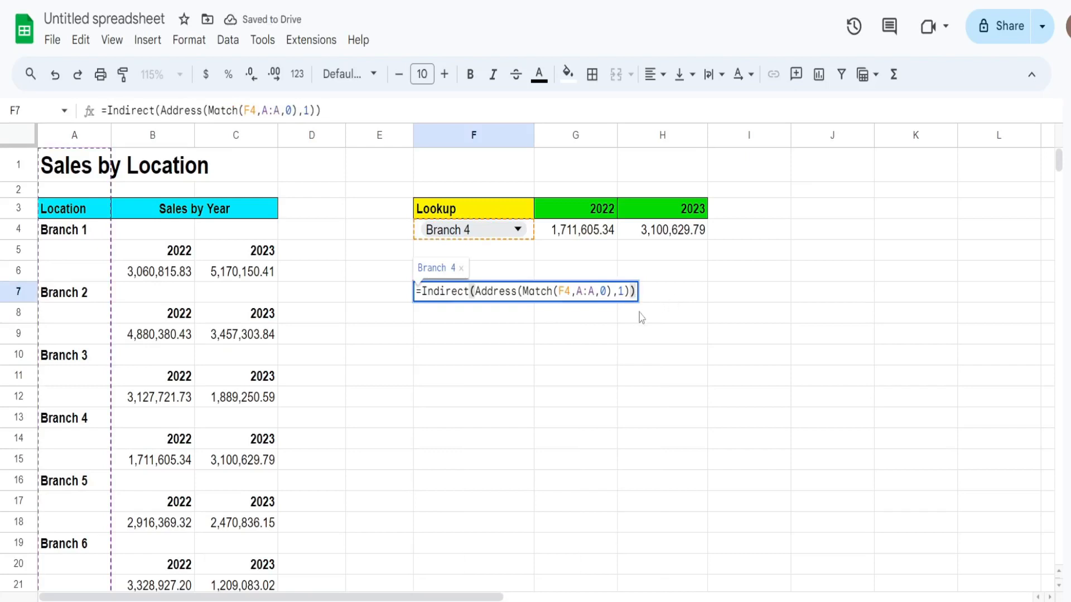
{"action": "key", "text": "Escape"}
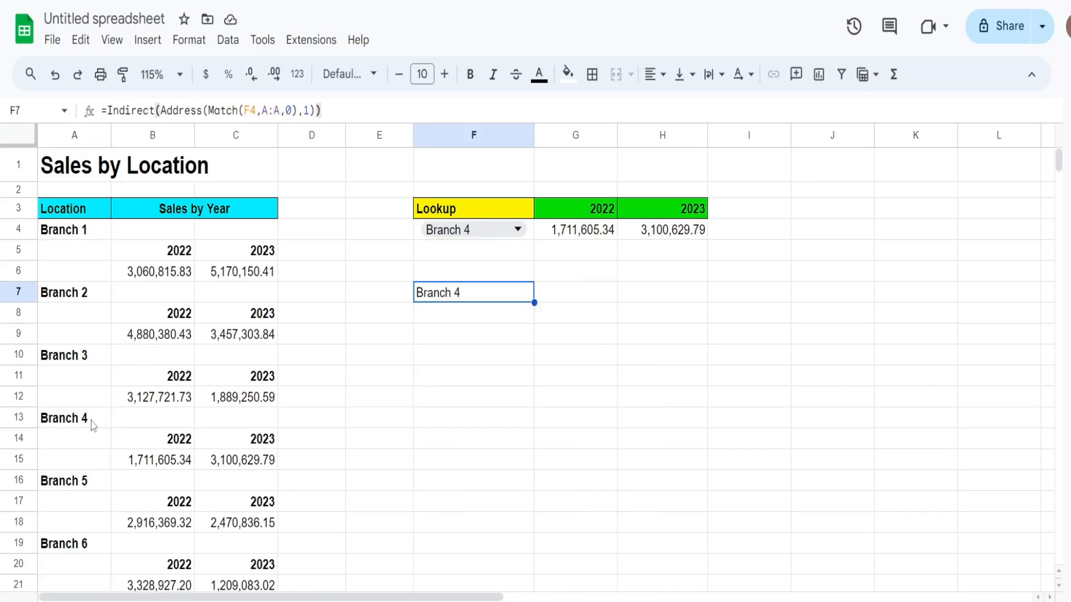
{"action": "double_click", "coordinate": [477, 293]}
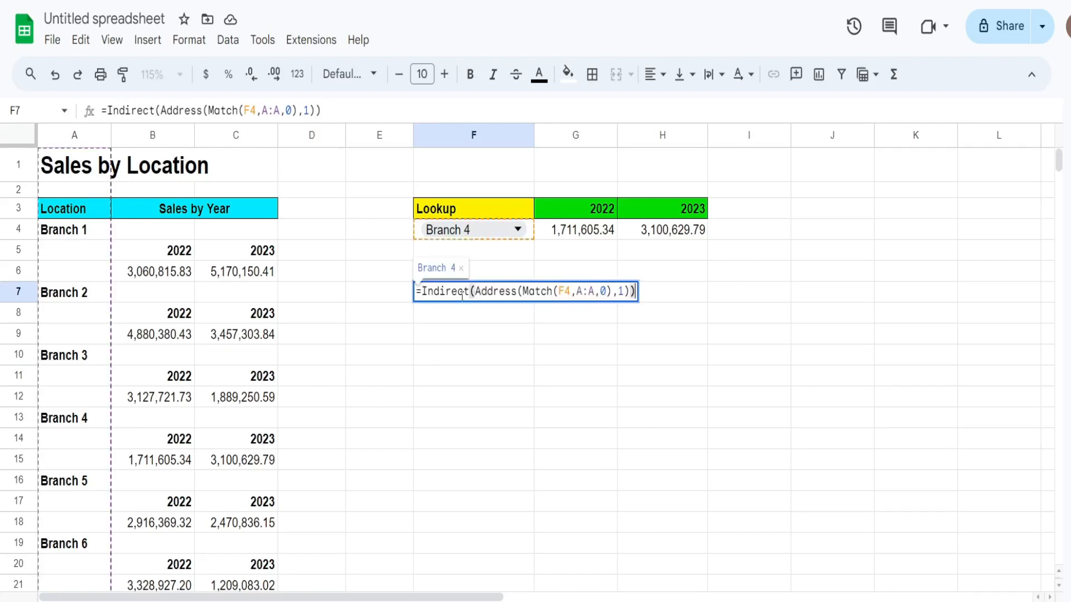
{"action": "left_click", "coordinate": [424, 292]}
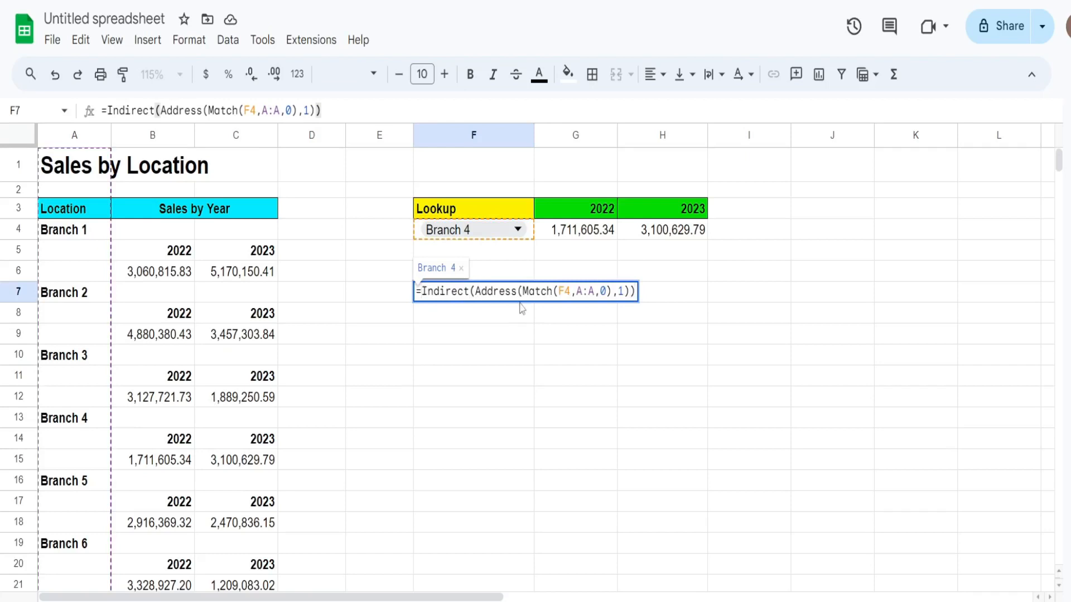
{"action": "type", "text": "Offs"}
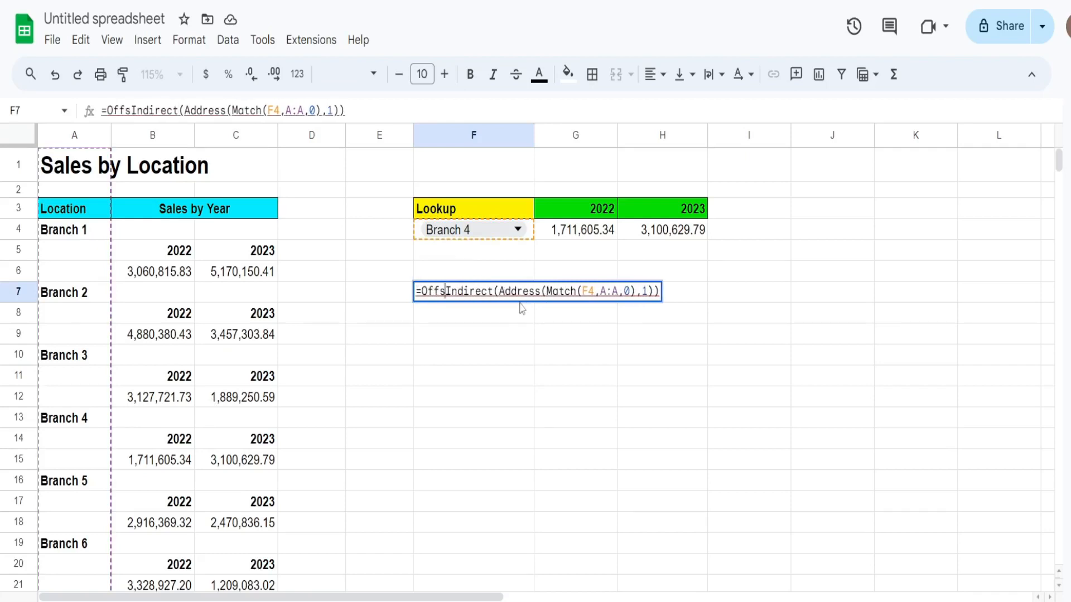
{"action": "type", "text": "et("}
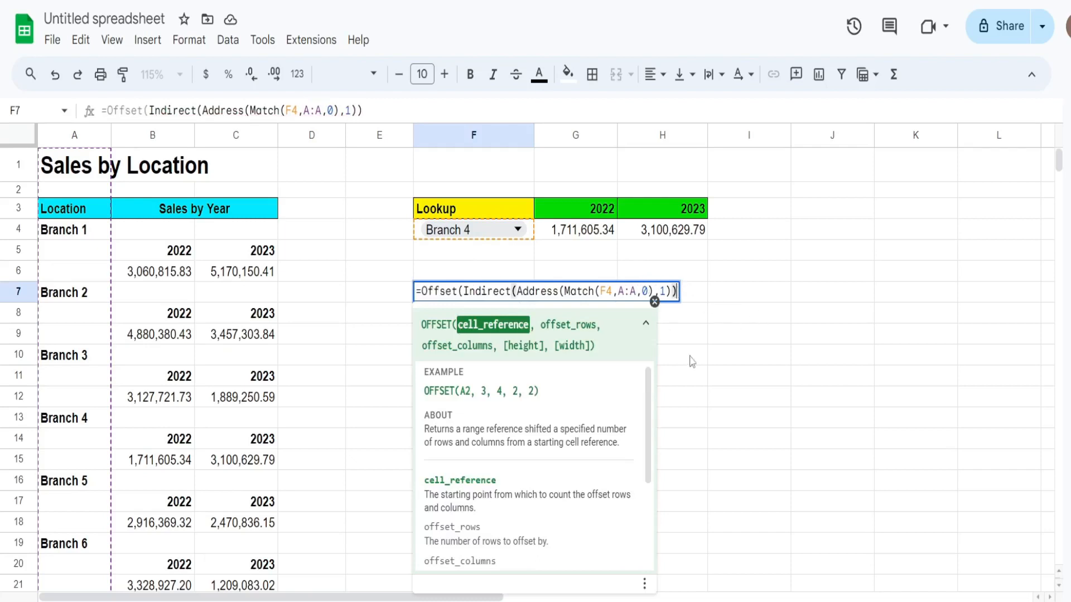
- Complete F7's OFFSET with 2 rows, 1 column, height 1 and width 2, giving =OFFSET(INDIRECT(ADDRESS(MATCH(F4,A:A,0),1)),2,1,1,2)
{"action": "type", "text": ","}
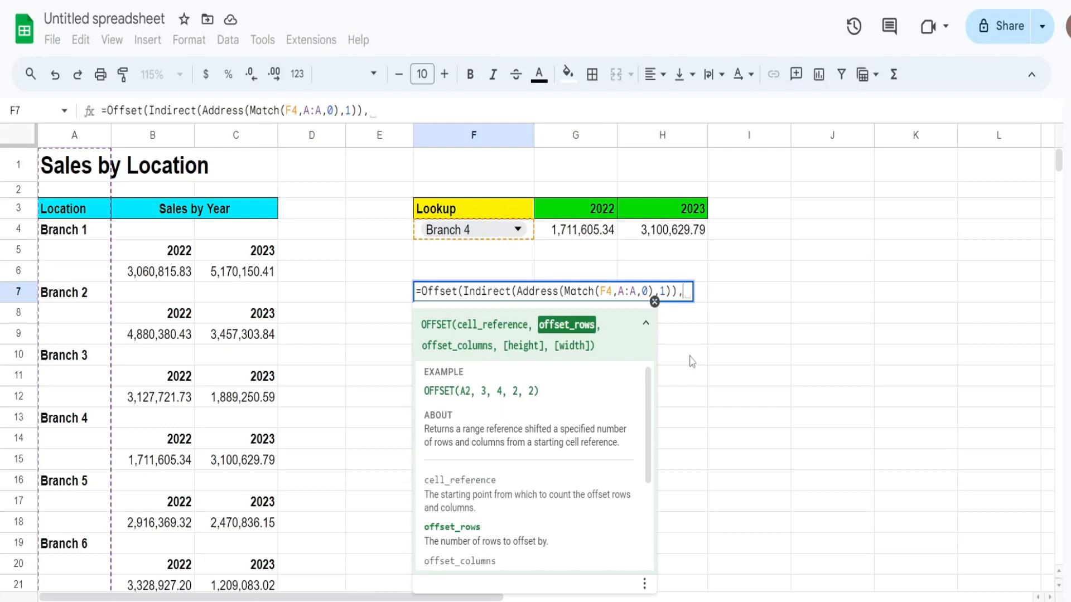
{"action": "type", "text": "2"}
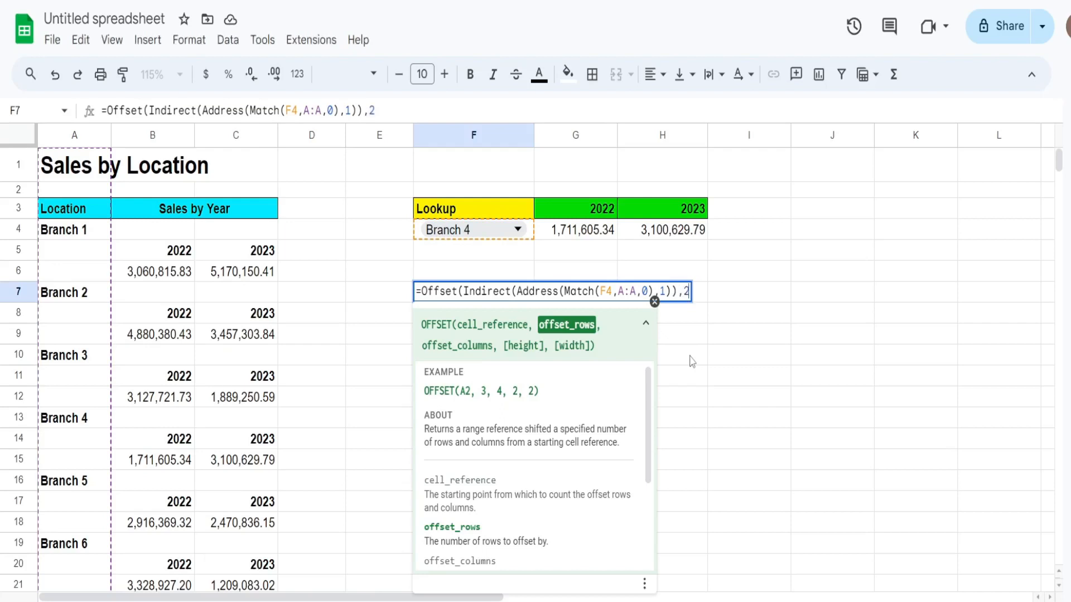
{"action": "type", "text": ",1"}
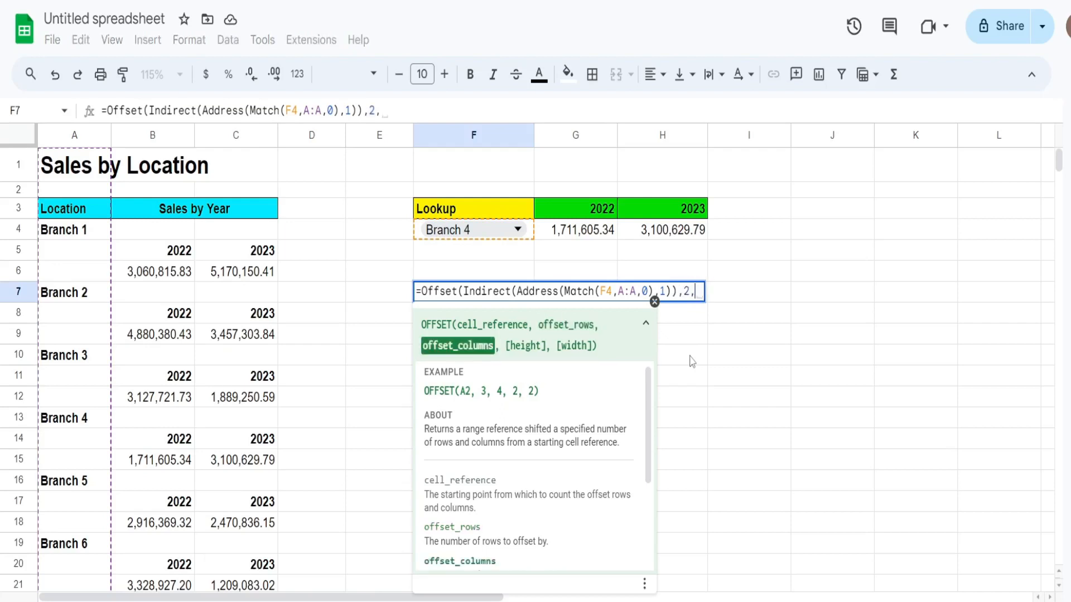
{"action": "type", "text": ","}
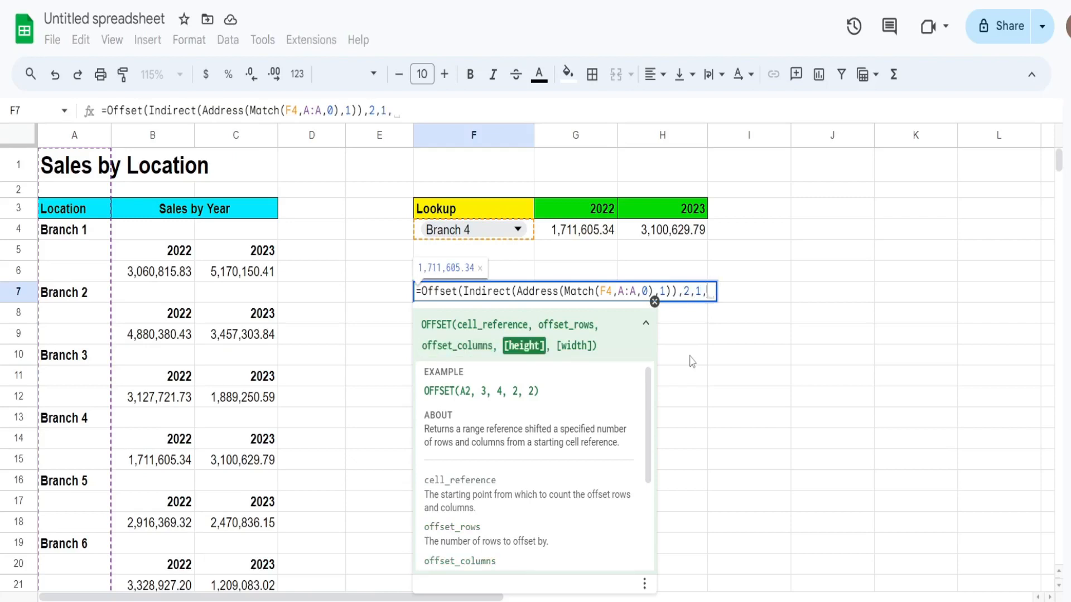
{"action": "type", "text": "1,"}
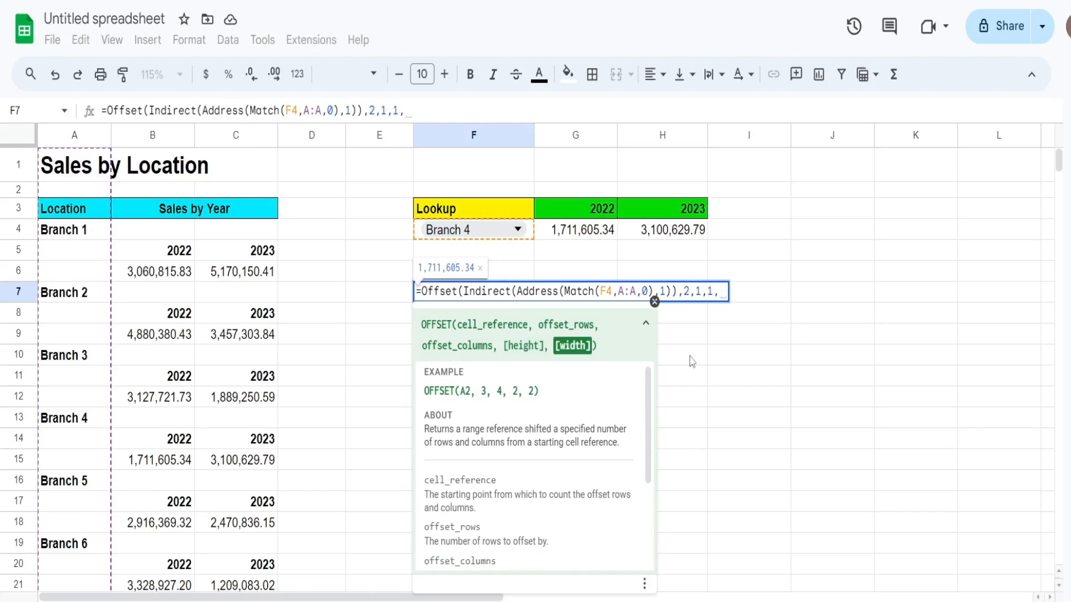
{"action": "type", "text": "2)"}
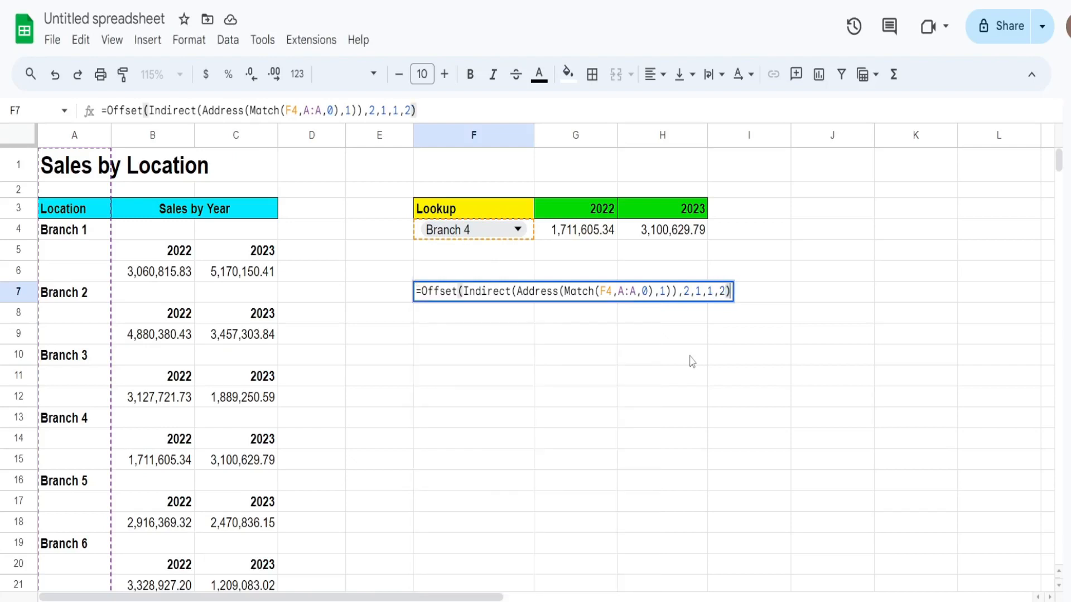
{"action": "key", "text": "Return"}
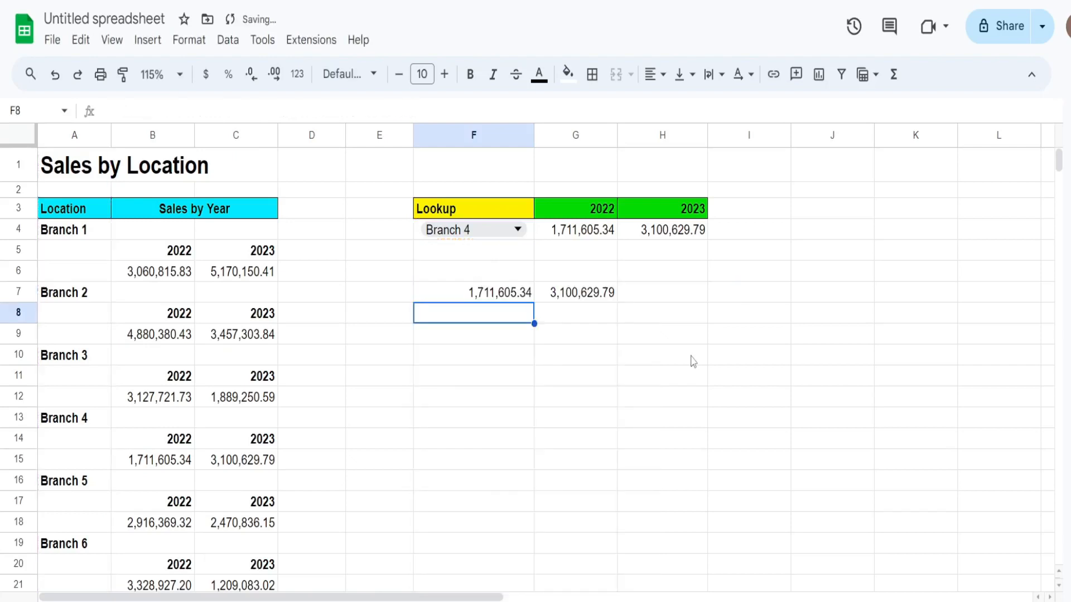
- Set the lookup location in F4 to Branch 2 and check the sales returned by the formula in F7
{"action": "left_click", "coordinate": [515, 229]}
{"action": "left_click", "coordinate": [458, 282]}
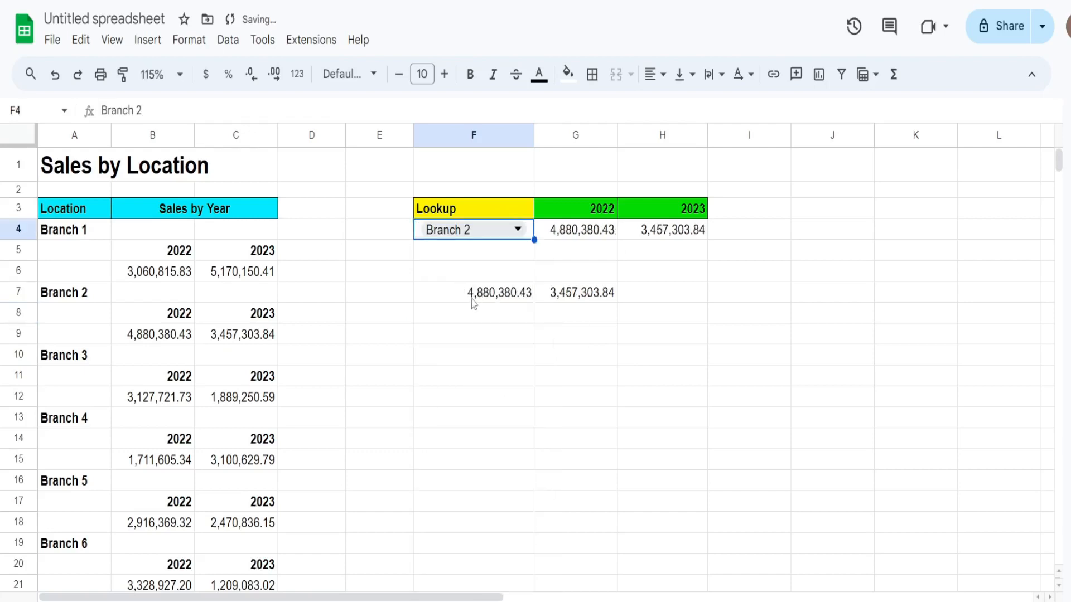
{"action": "left_click", "coordinate": [485, 304]}
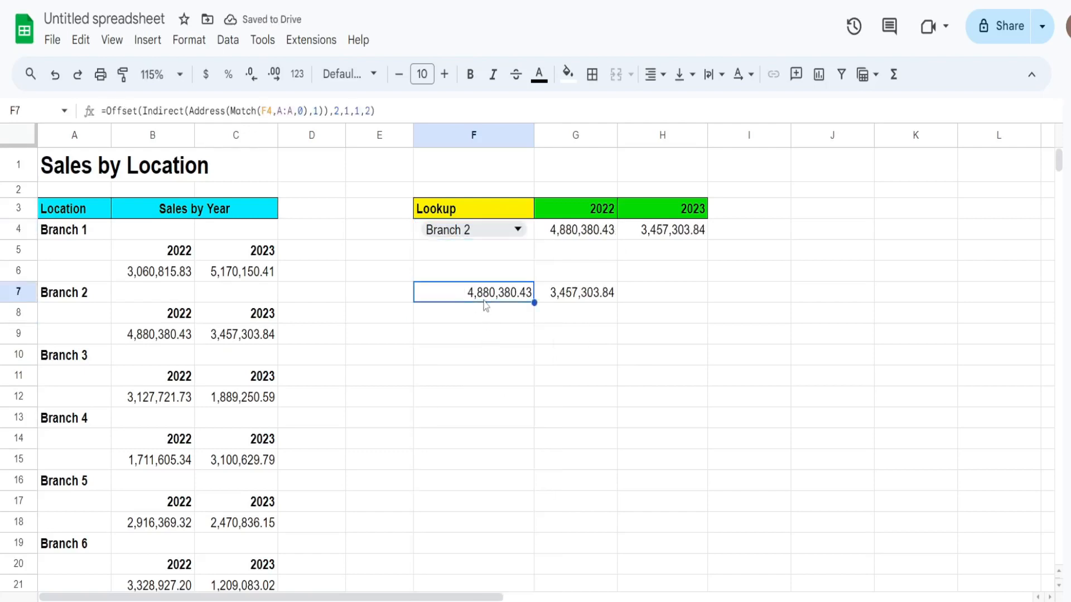